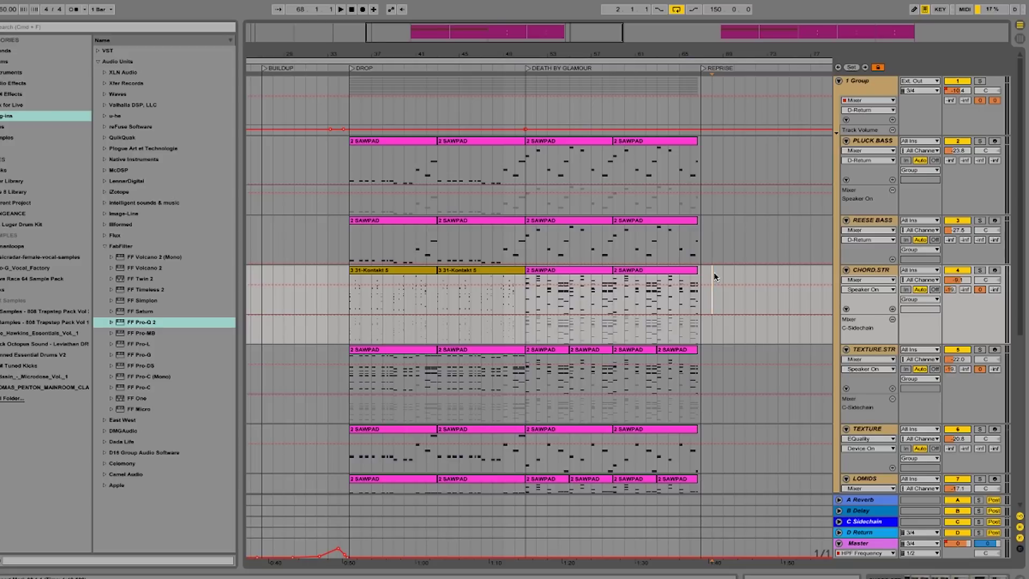
- Play the full arrangement from the start of the DROP section, stopping after about eight bars
click(349, 171)
key(space)
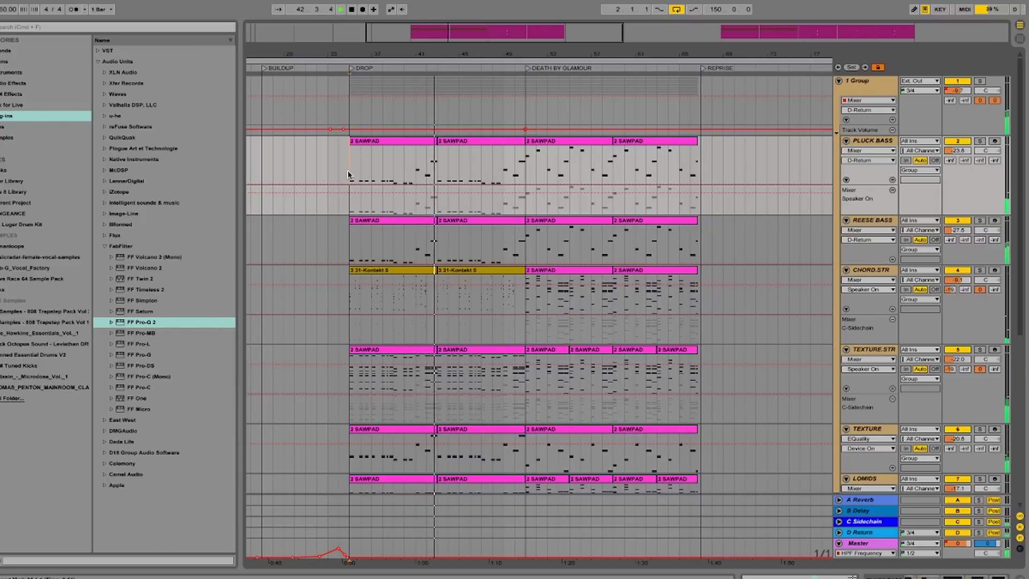
key(space)
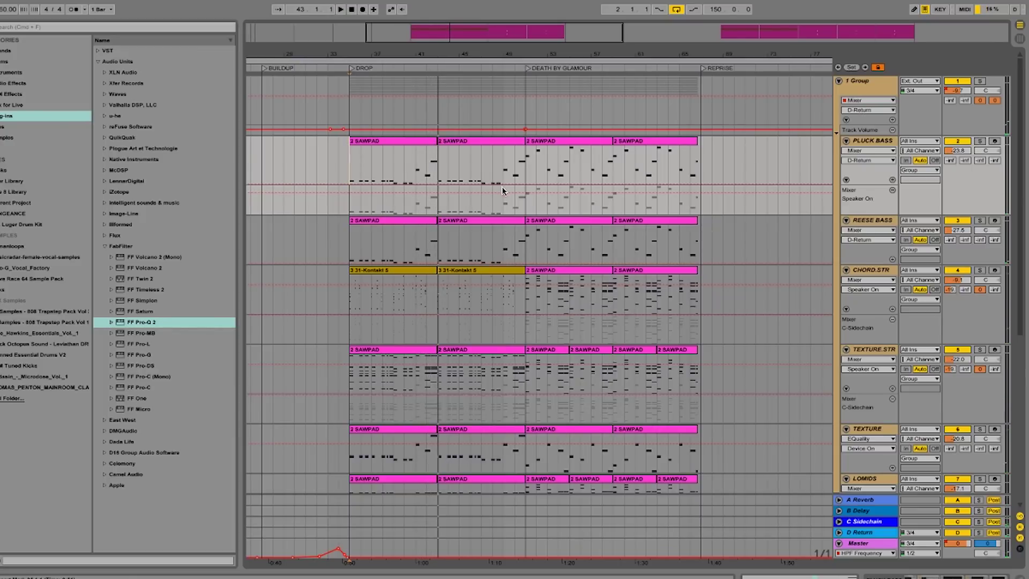
- Review the layered tracks in the group by folding them all to single rows and unfolding them again
scroll(655, 260, down, 5)
scroll(657, 262, up, 6)
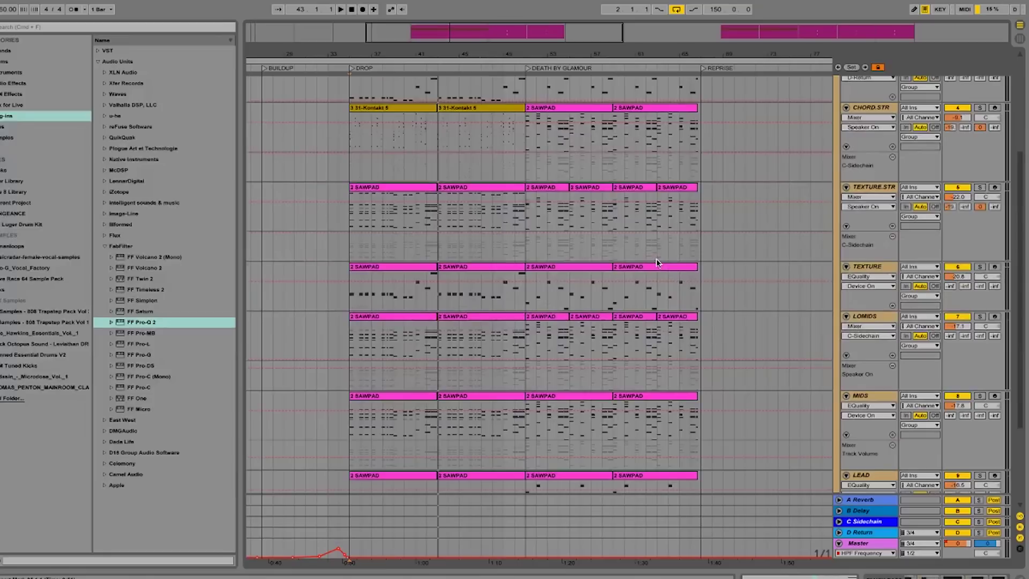
scroll(860, 245, down, 3)
click(866, 360)
alt+click(847, 354)
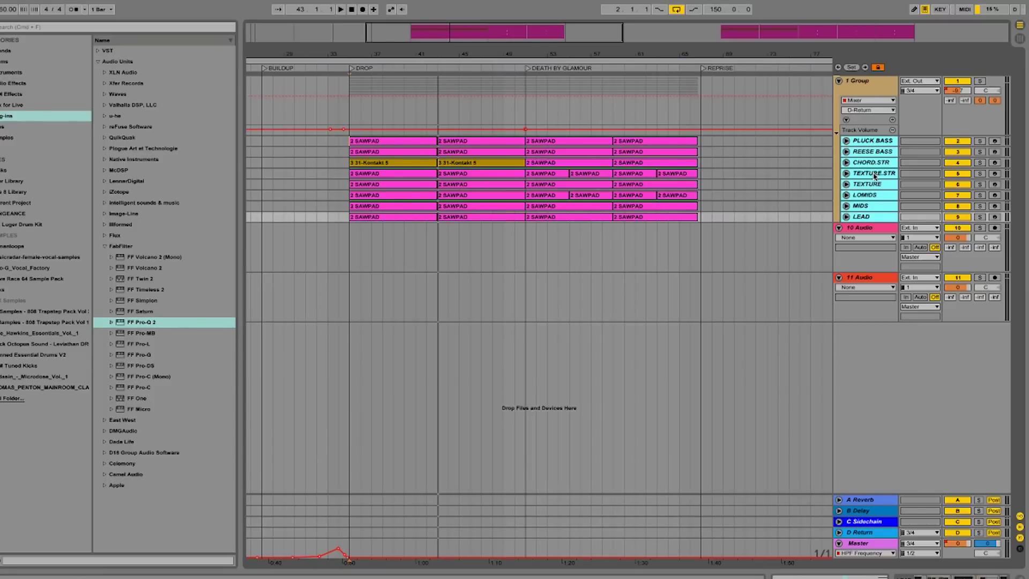
alt+click(847, 141)
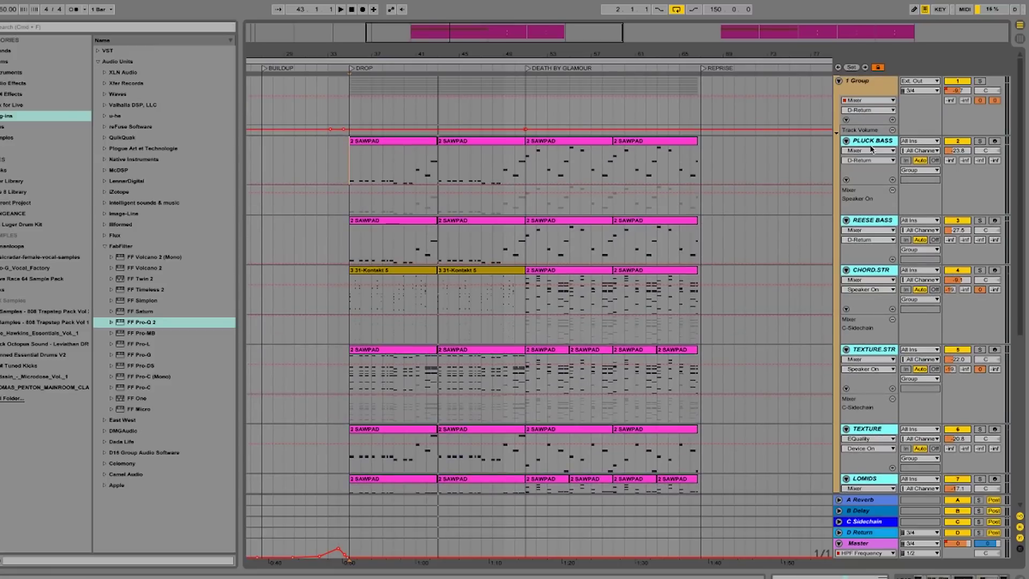
- Solo the PLUCK BASS track and play a short passage of it from the start of the DROP section
click(882, 206)
click(887, 220)
click(980, 141)
key(space)
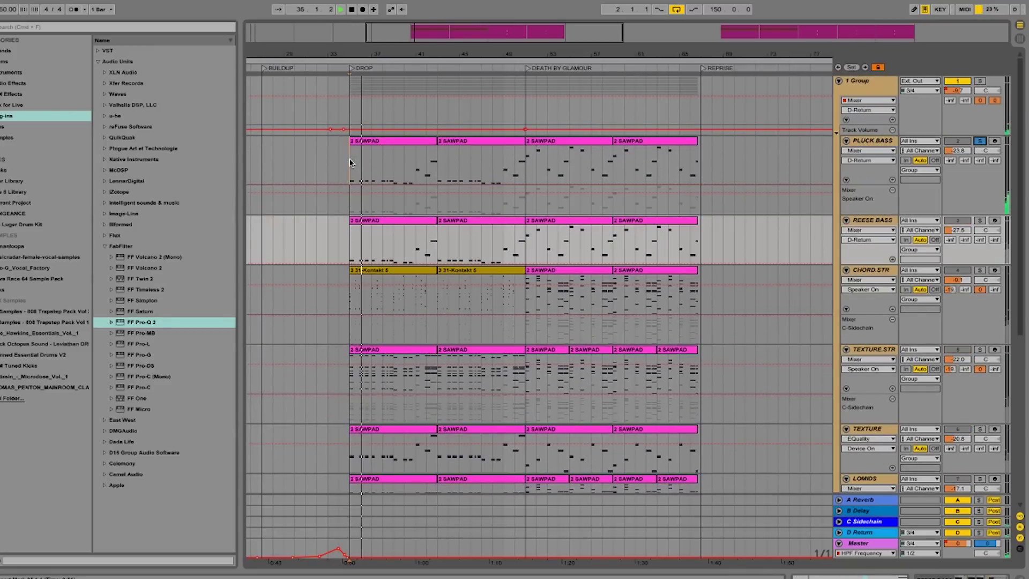
key(space)
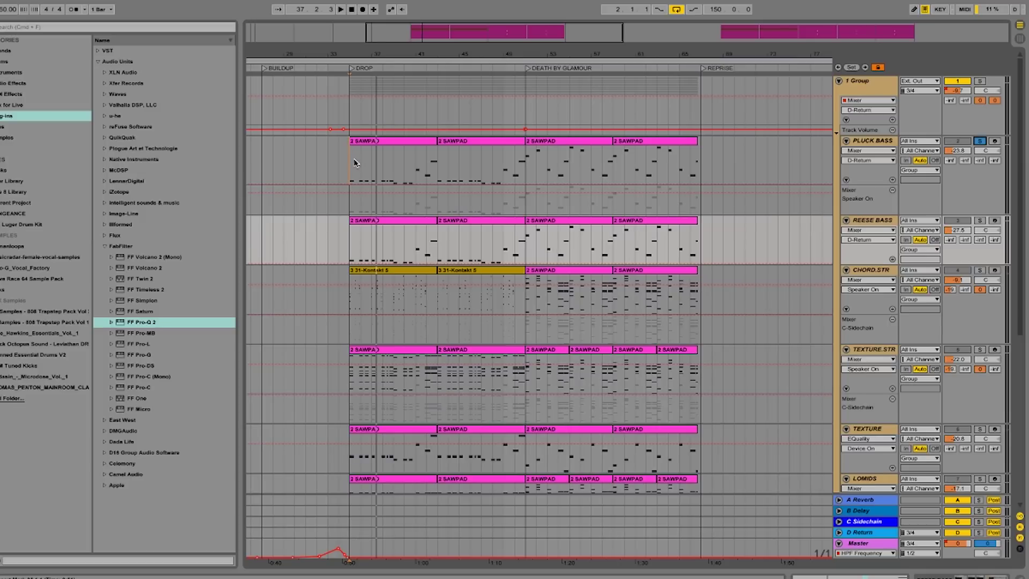
- Solo only the REESE BASS track and play a short passage of it from the start of the DROP section
click(980, 141)
click(980, 221)
key(space)
click(349, 249)
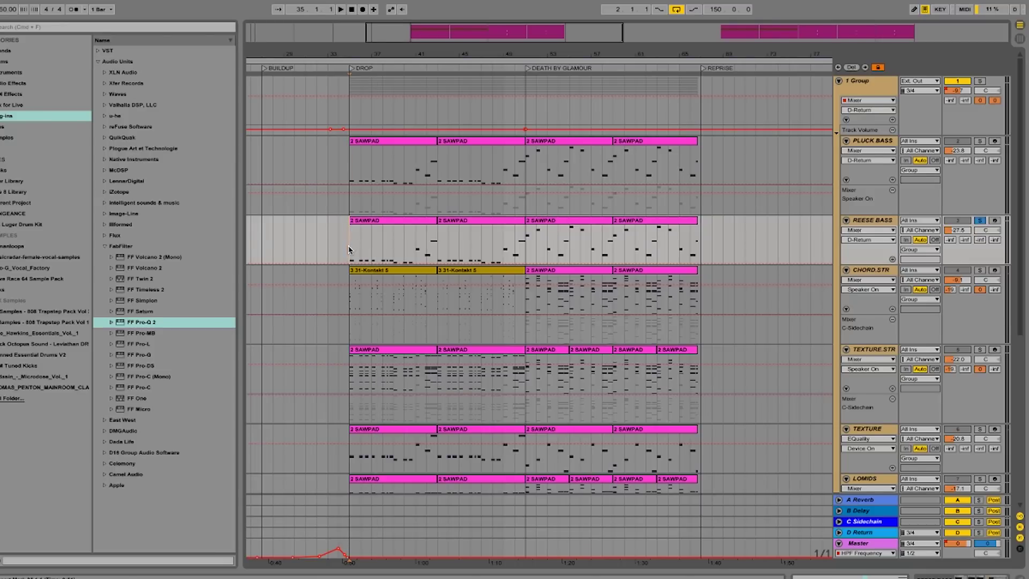
key(space)
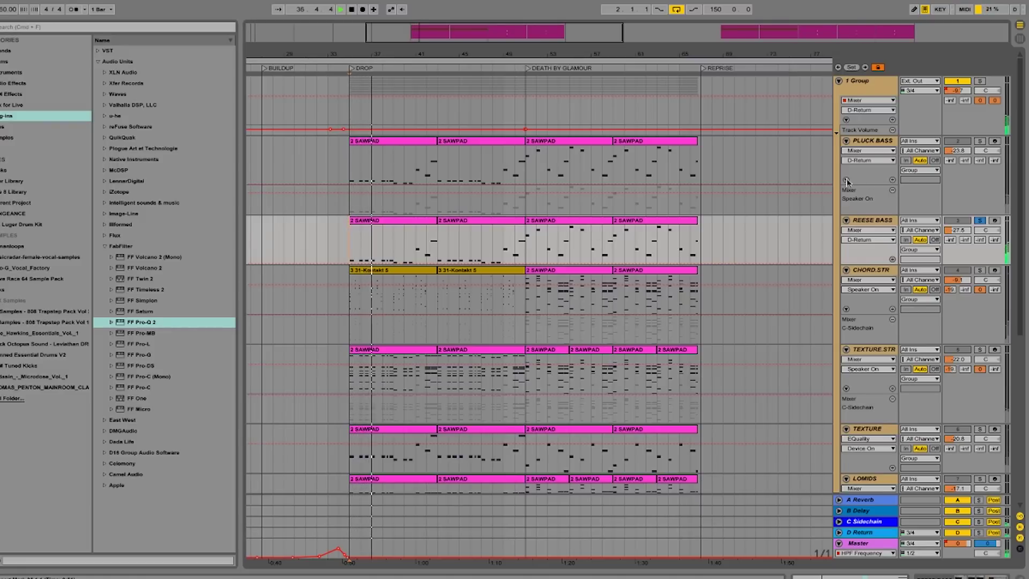
key(space)
- Solo PLUCK BASS and REESE BASS together and play both bass layers from the start of the DROP section
click(980, 141)
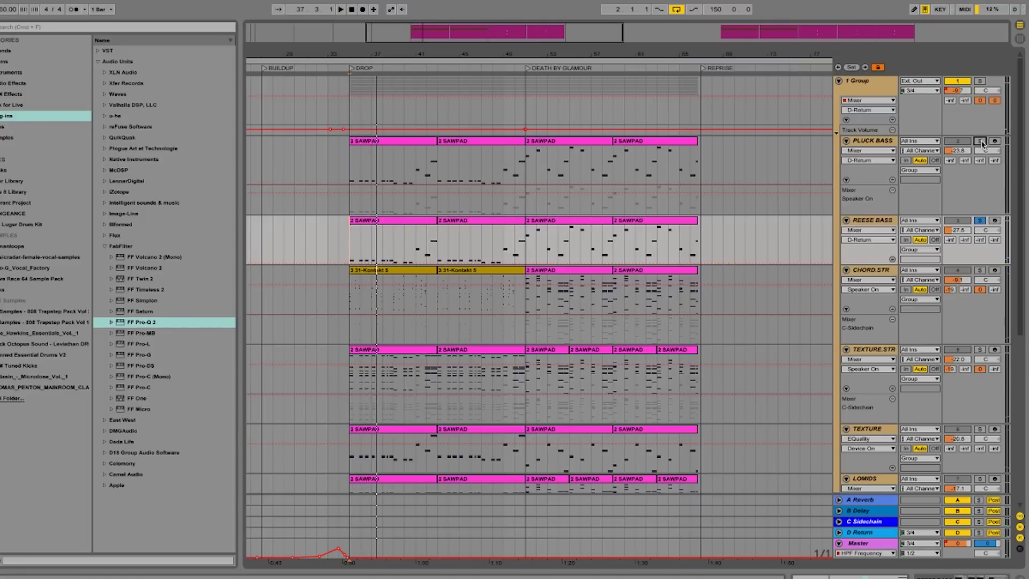
super+click(980, 220)
key(space)
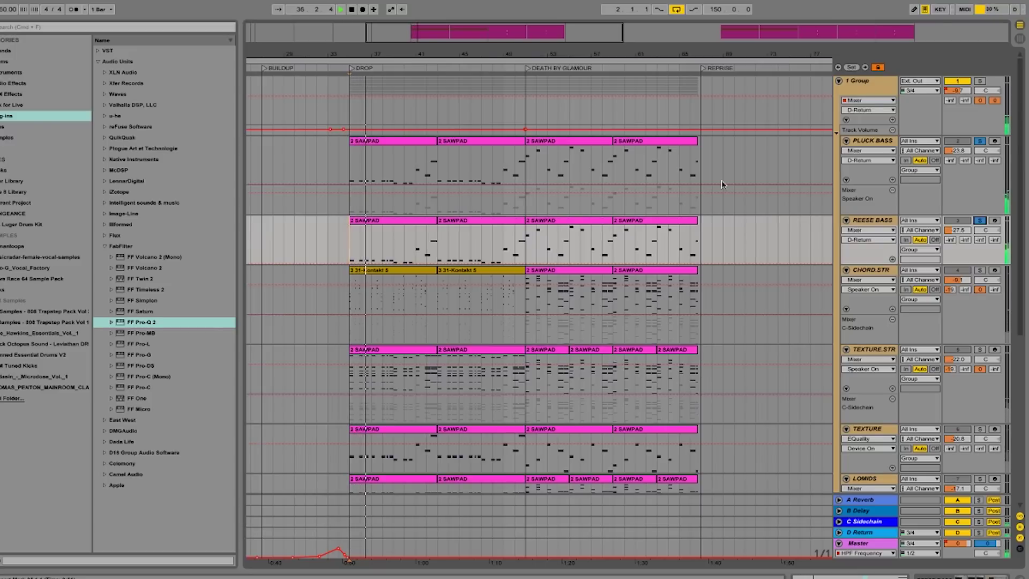
key(space)
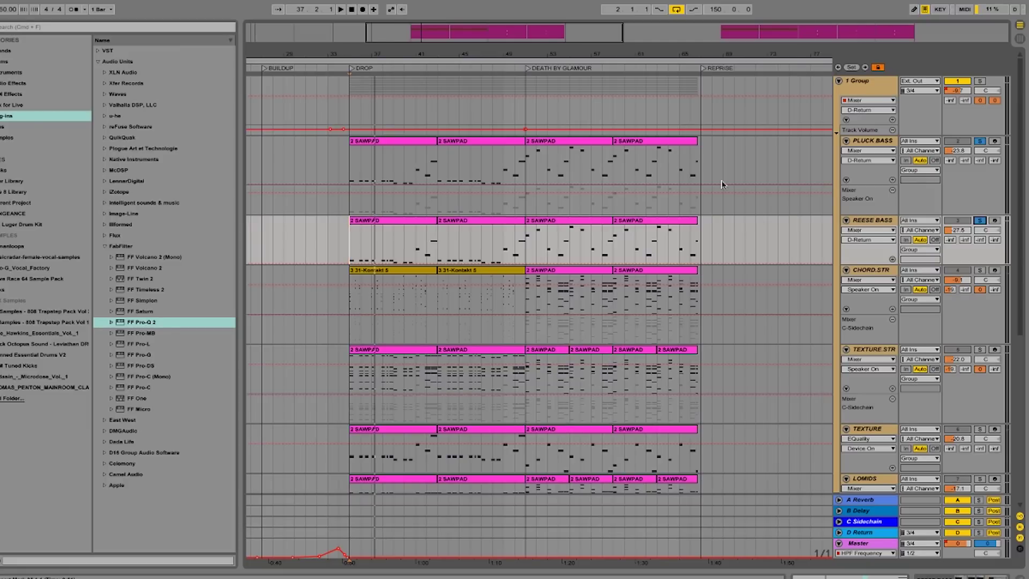
- Turn off the bass solos, solo the LOMIDS track and play it from the start of the DROP section
scroll(750, 245, down, 2)
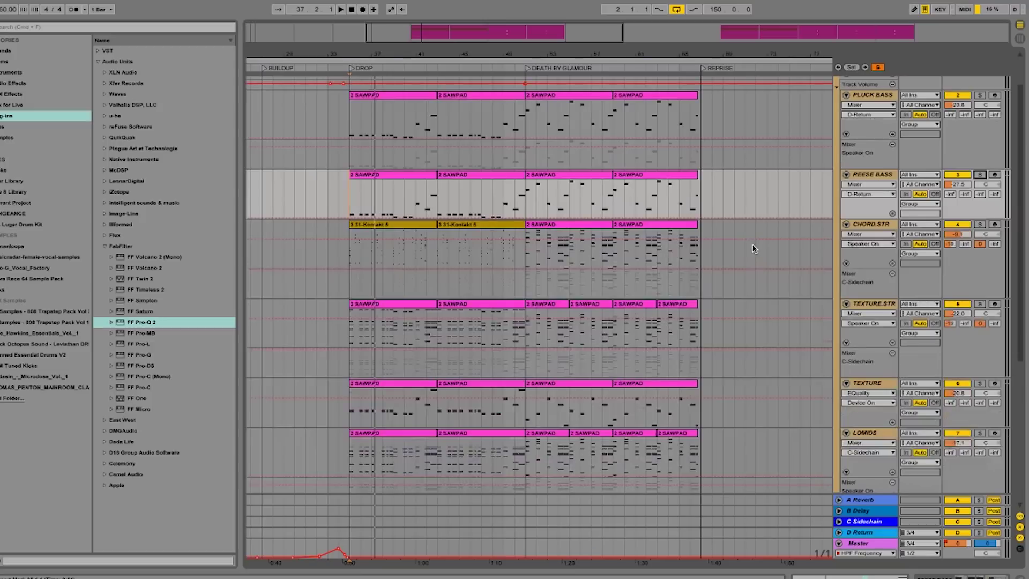
scroll(776, 240, down, 2)
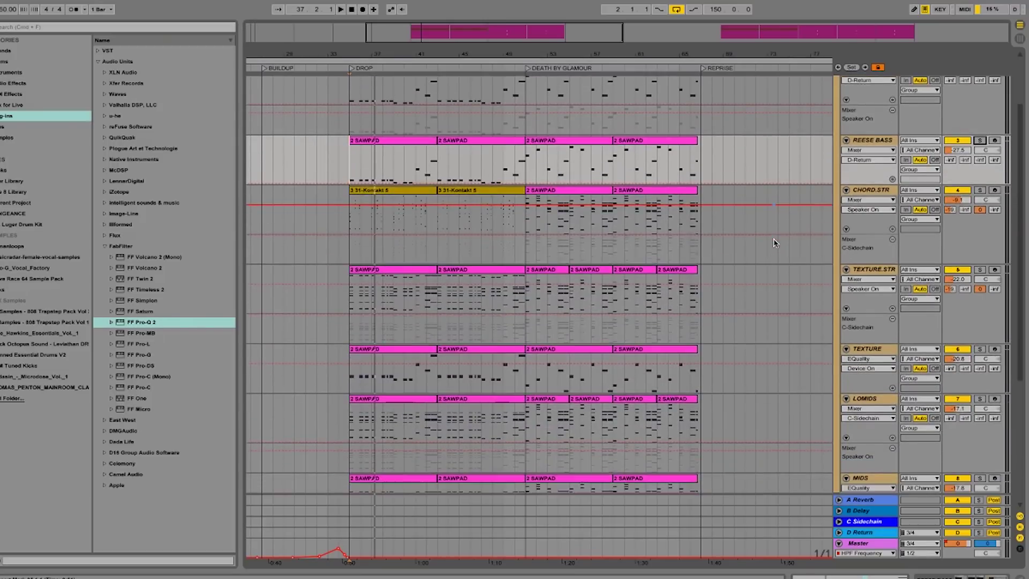
scroll(773, 243, down, 6)
click(946, 274)
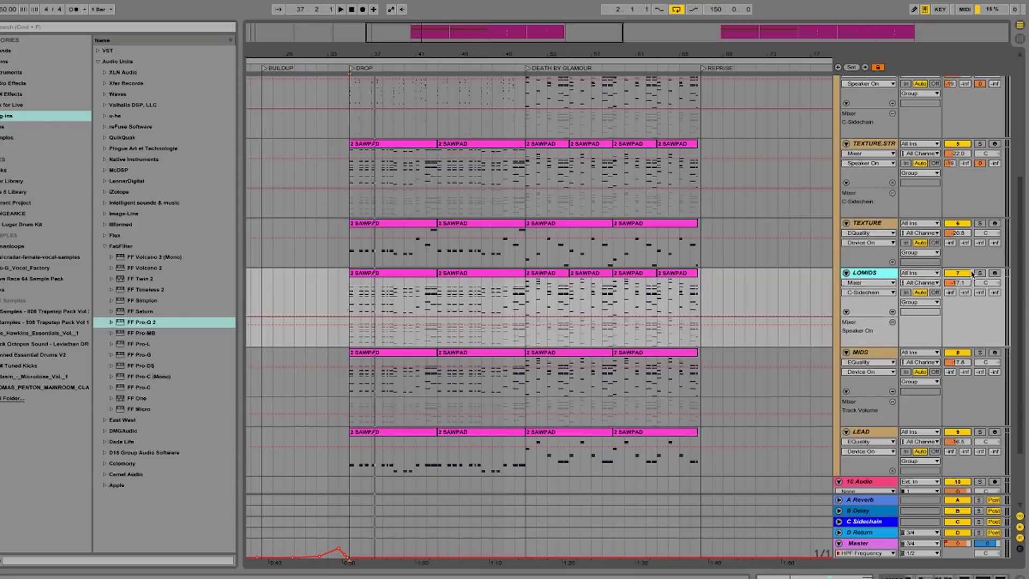
click(980, 272)
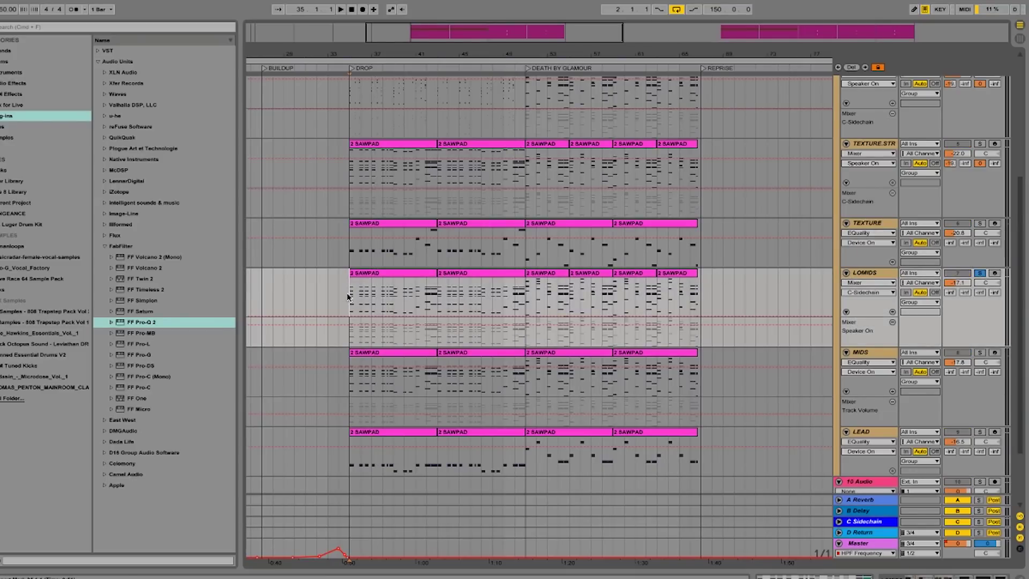
key(space)
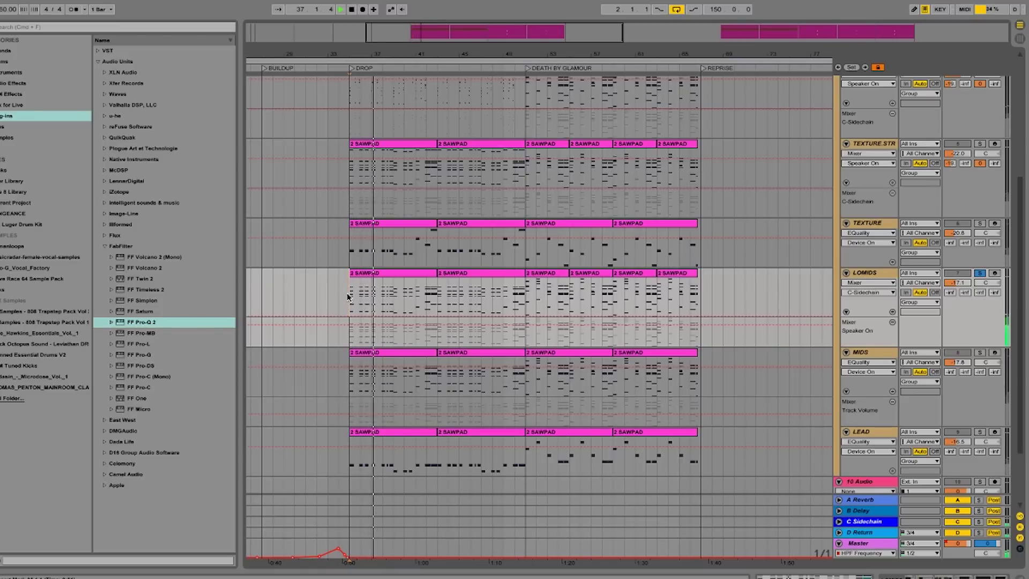
key(space)
- Open the Serum synth on the LOMIDS track to view its patch settings, and close it again
double_click(890, 276)
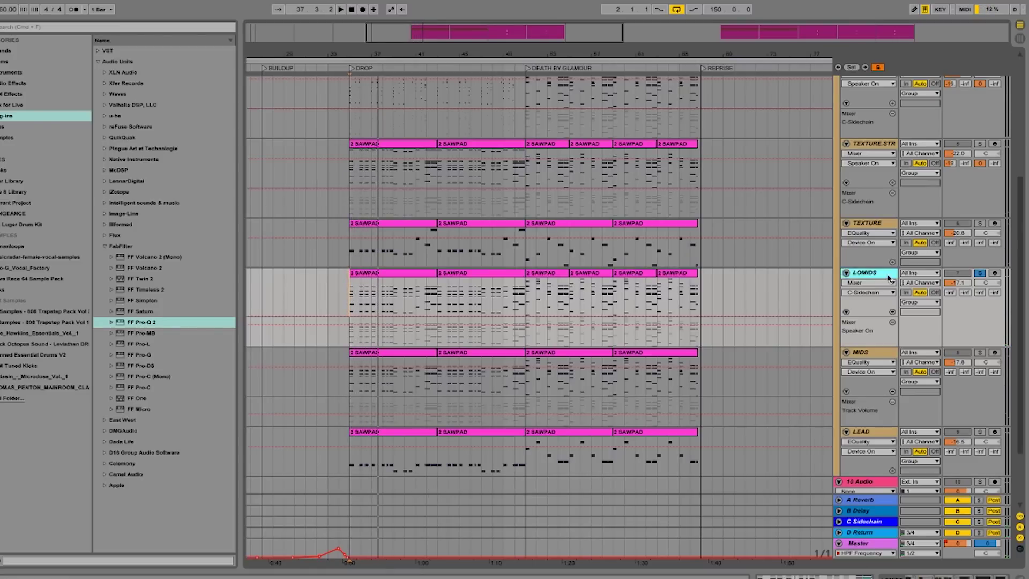
click(126, 463)
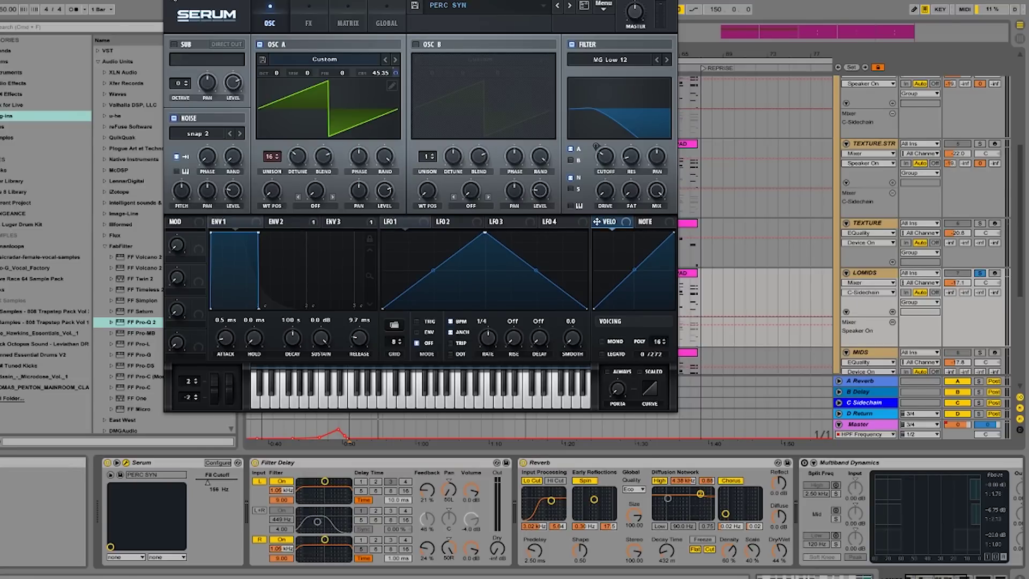
click(172, 2)
- Solo only the MIDS track and play a short passage of it from the start of the DROP section
scroll(960, 262, down, 1)
scroll(960, 263, down, 5)
click(980, 272)
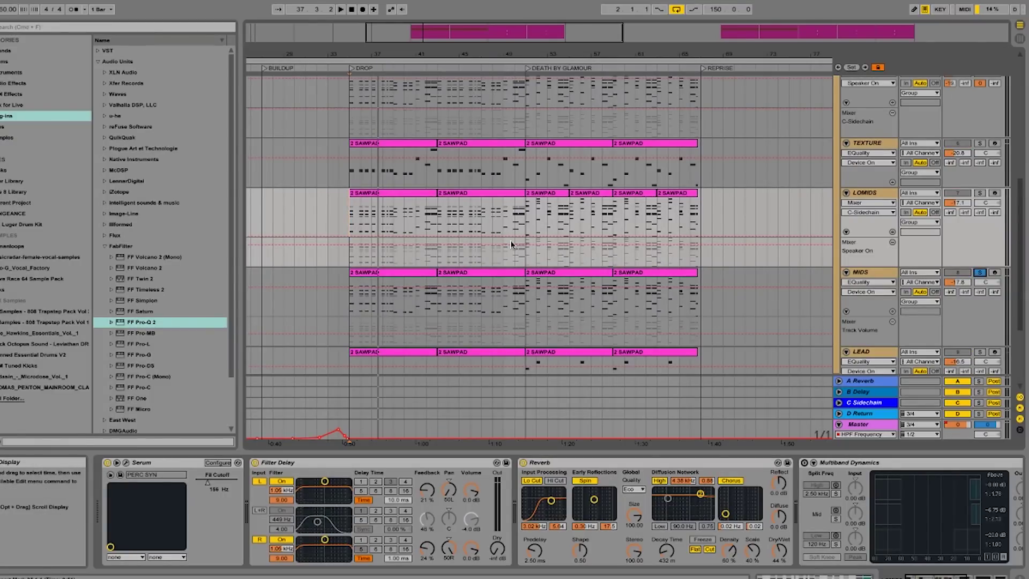
click(350, 309)
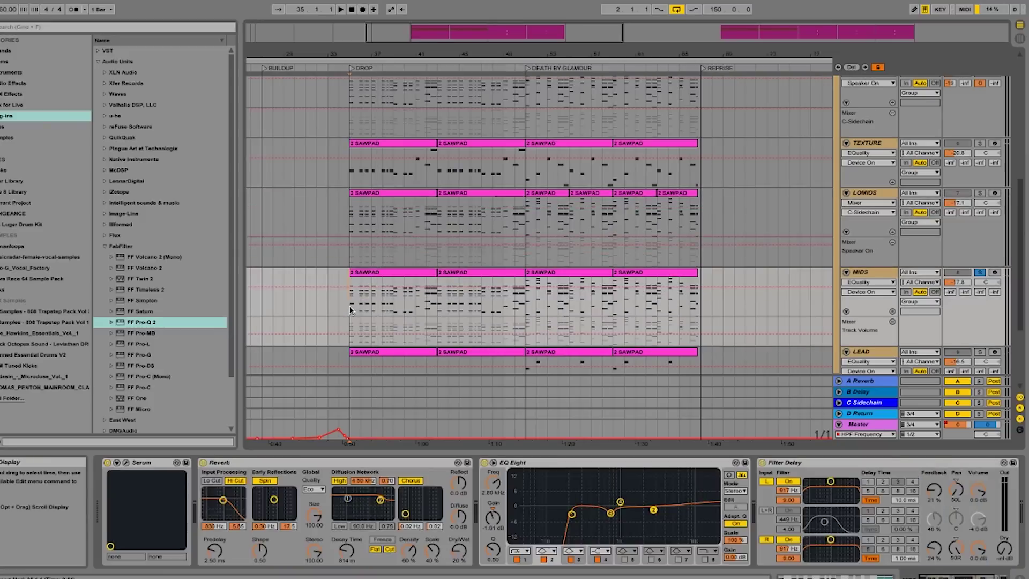
key(space)
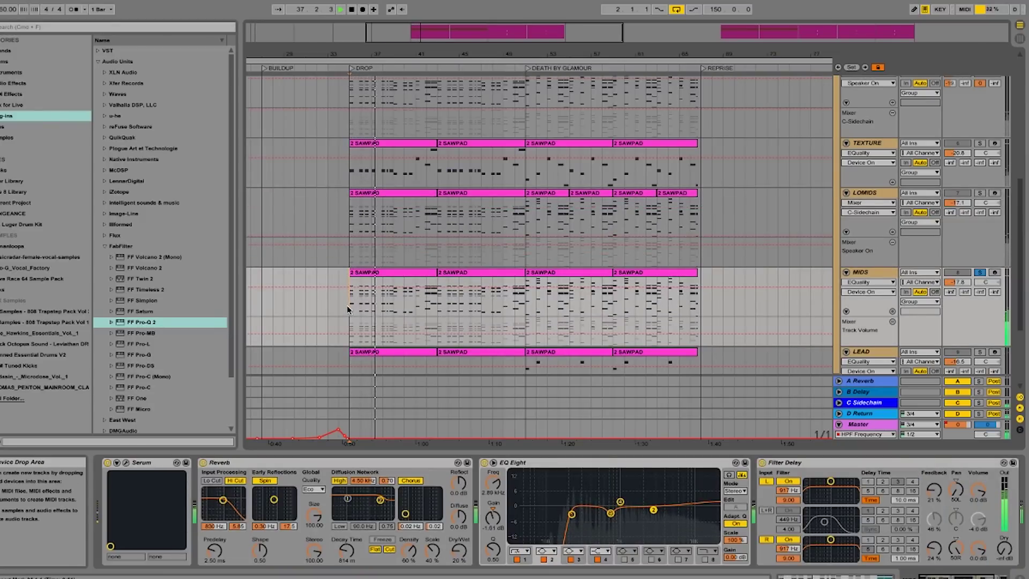
key(space)
- Add LOMIDS to the soloed MIDS track and play both layers together from the start of the DROP section
click(980, 193)
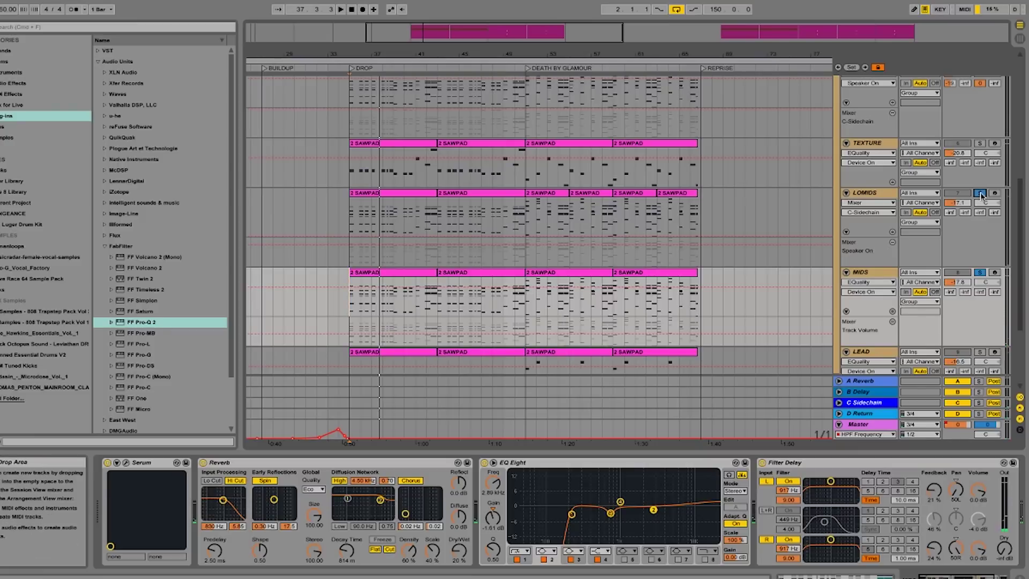
key(space)
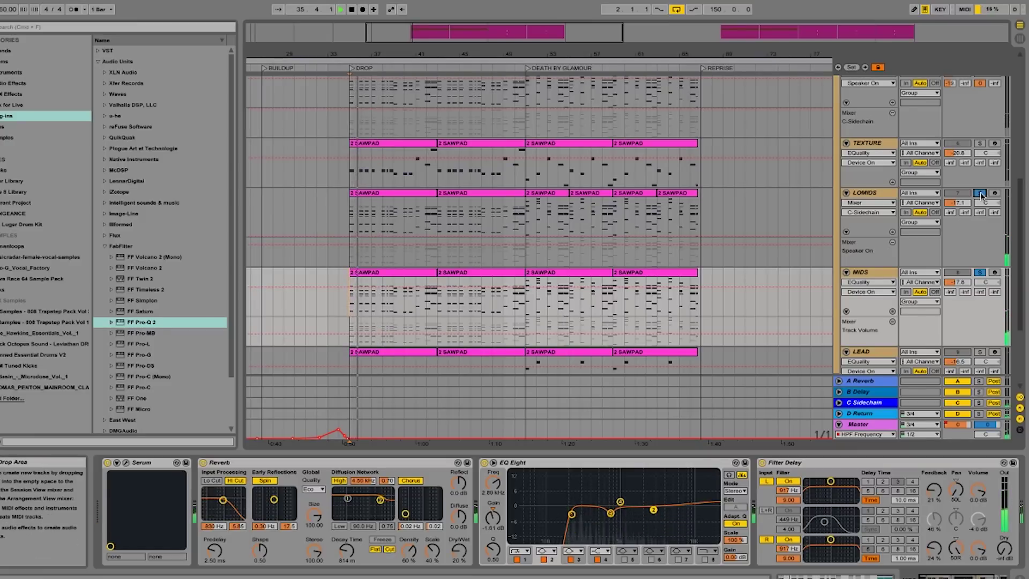
key(space)
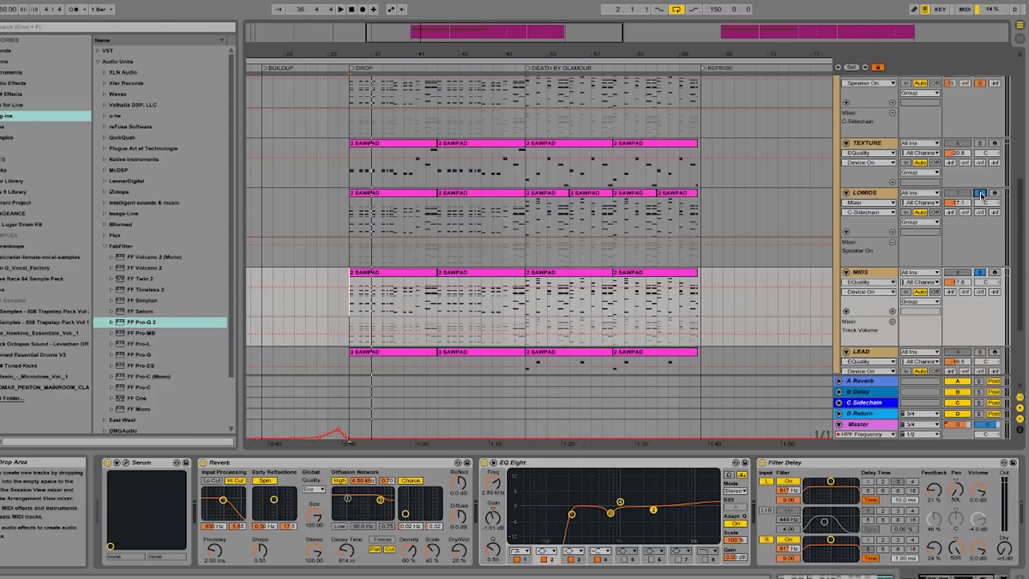
- Clear the LOMIDS and MIDS solos, solo the LEAD track and play it from the start of the DROP section
click(981, 194)
scroll(982, 214, down, 3)
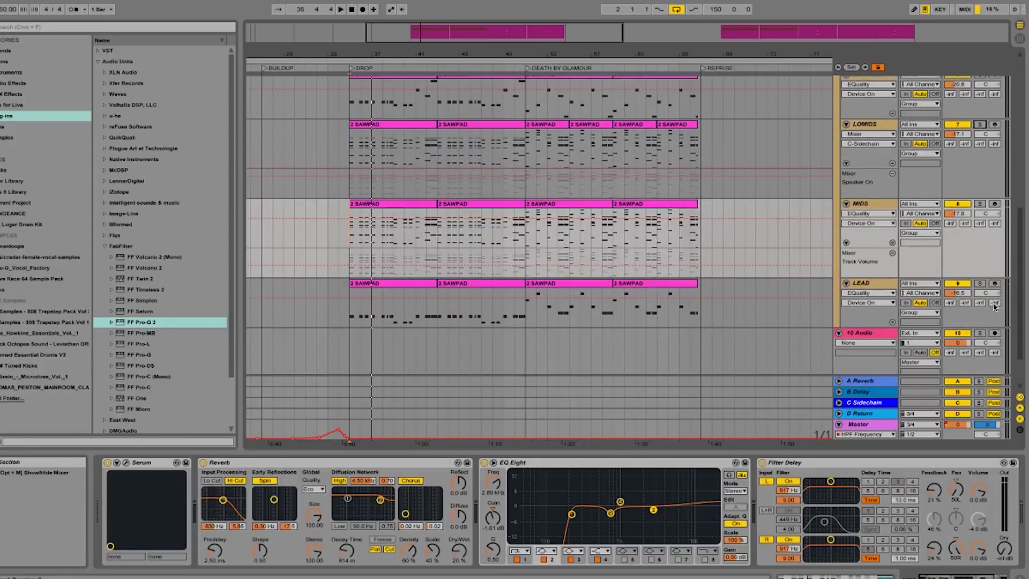
click(980, 284)
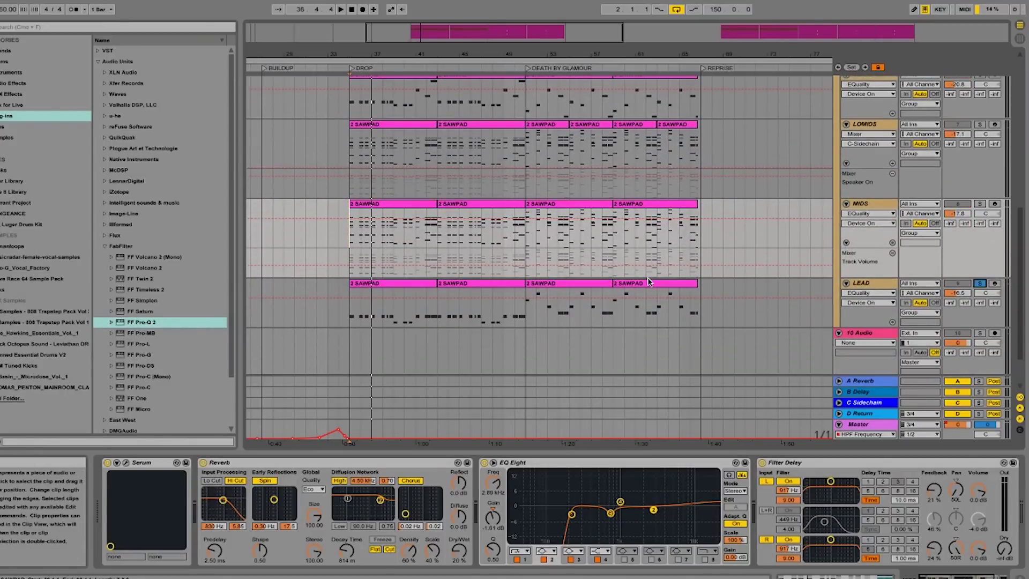
click(351, 316)
key(space)
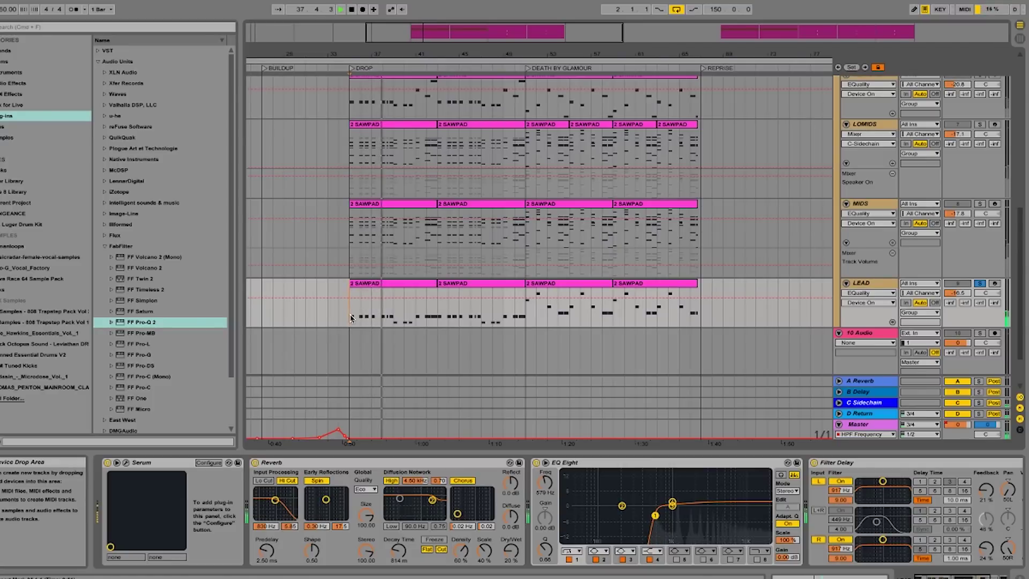
key(space)
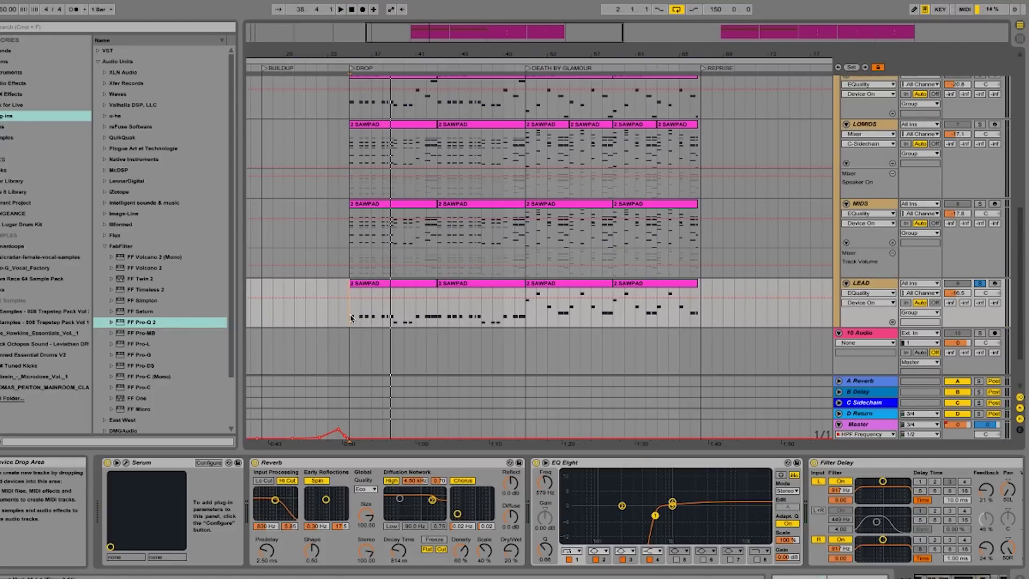
- Add LOMIDS and MIDS to the soloed LEAD track and play the three layers together from the DROP section
scroll(354, 321, up, 3)
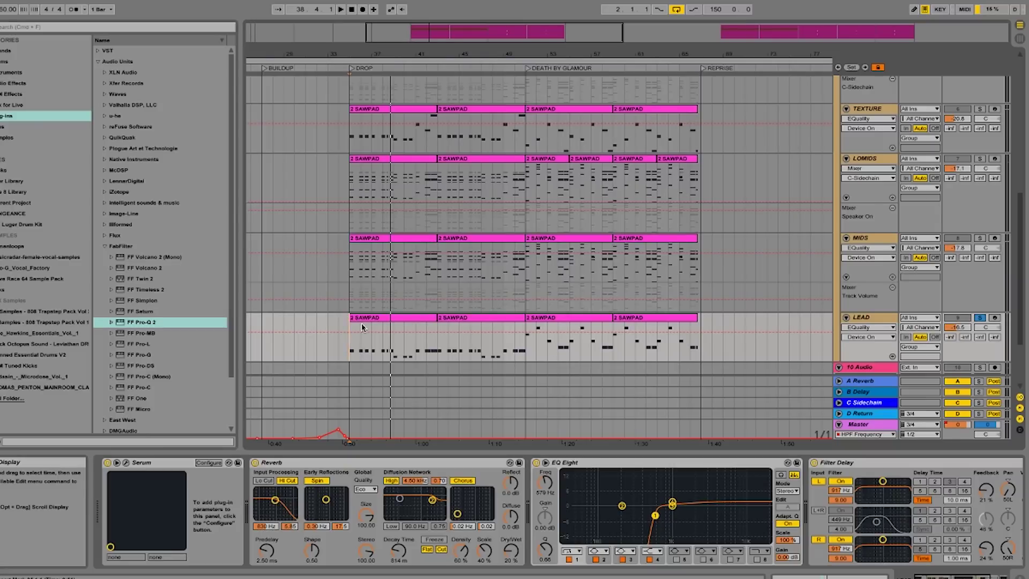
click(980, 159)
click(980, 239)
key(space)
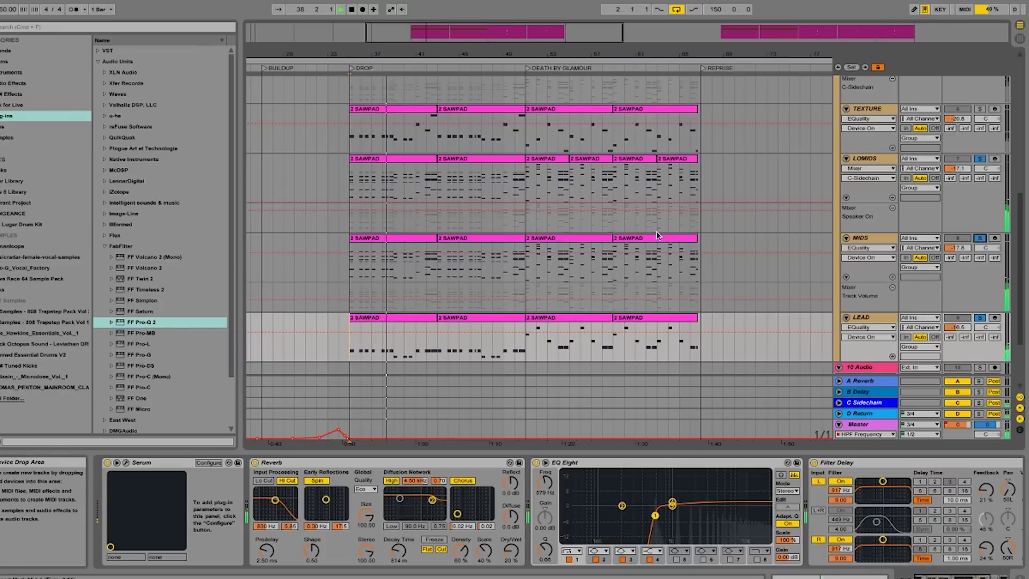
key(space)
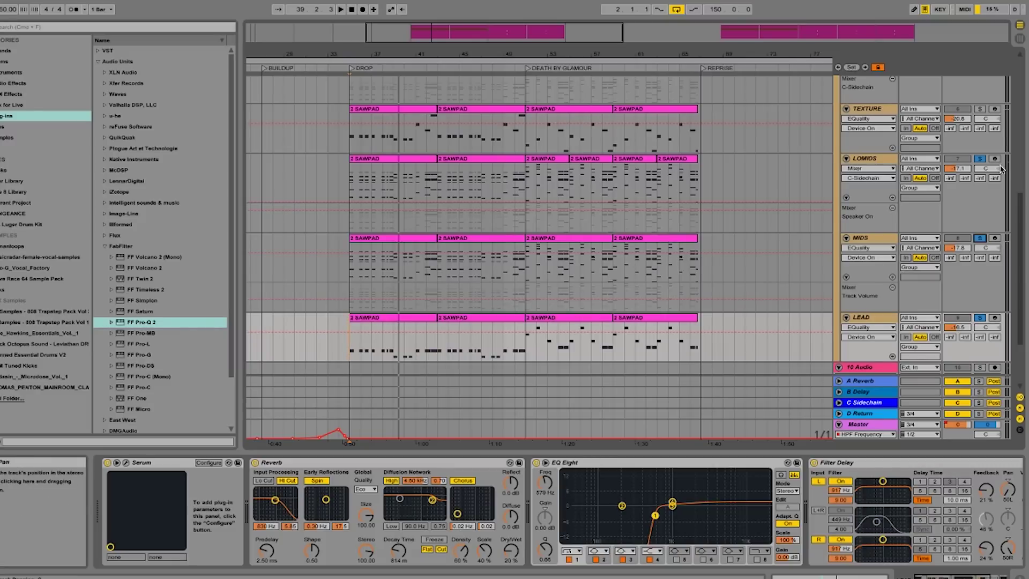
- Turn off the solos on LOMIDS, MIDS and LEAD, and bring the group's upper tracks back into view
key(super+z)
key(super+z)
scroll(773, 231, up, 2)
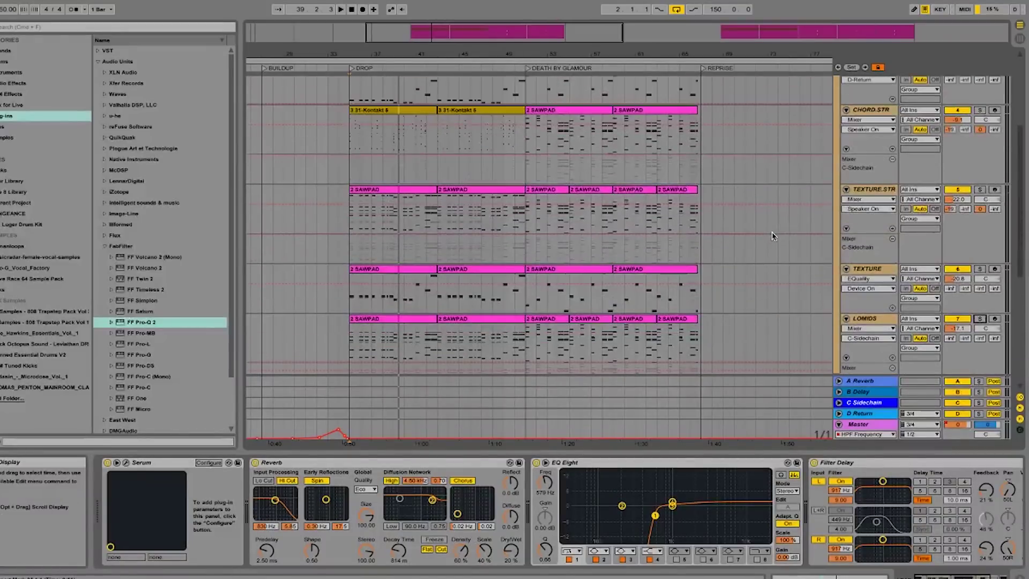
scroll(772, 233, up, 1)
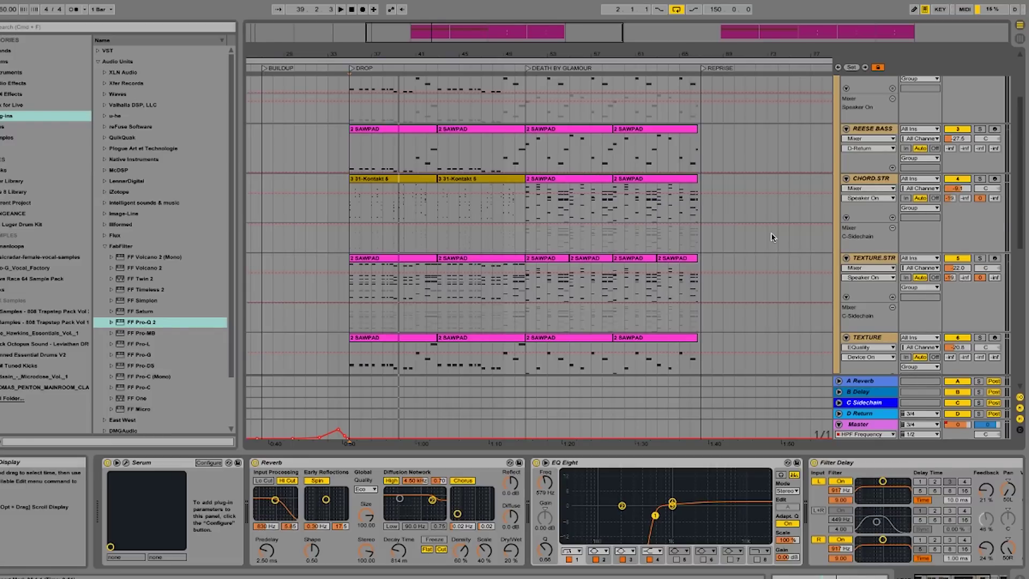
scroll(757, 249, up, 4)
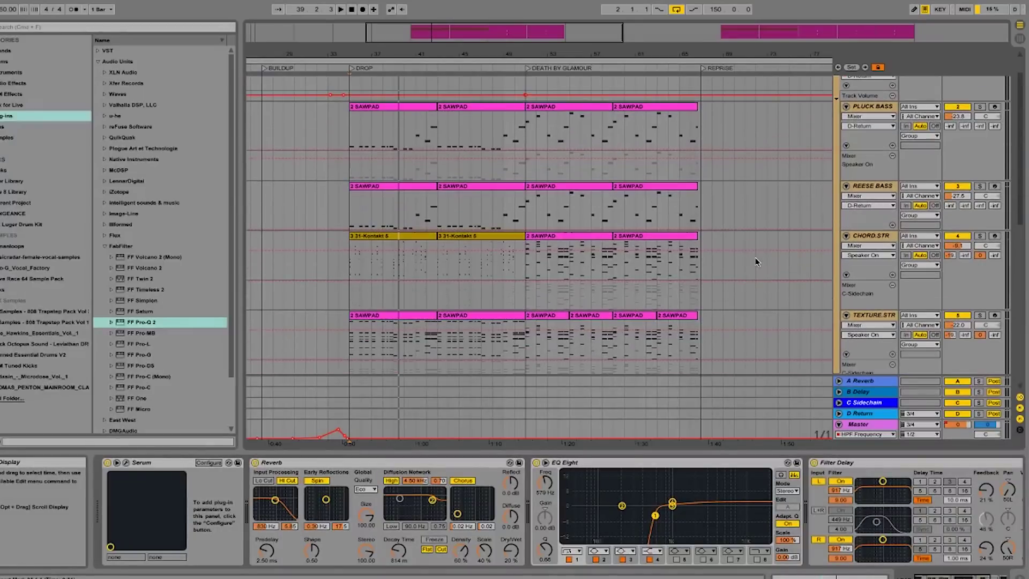
- Solo the CHORD.STR track and set the playback start to the beginning of the DROP section
scroll(740, 260, up, 1)
scroll(729, 259, down, 1)
scroll(729, 258, up, 3)
click(980, 270)
scroll(576, 273, down, 1)
click(351, 279)
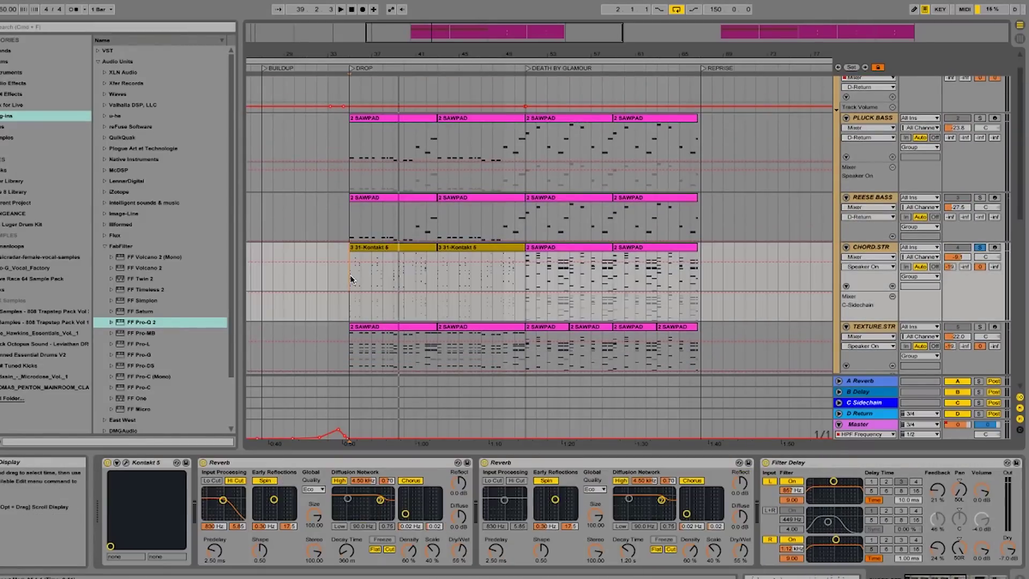
- Solo TEXTURE.STR instead of CHORD.STR and play it from the start of the DROP section
scroll(351, 279, down, 1)
click(980, 304)
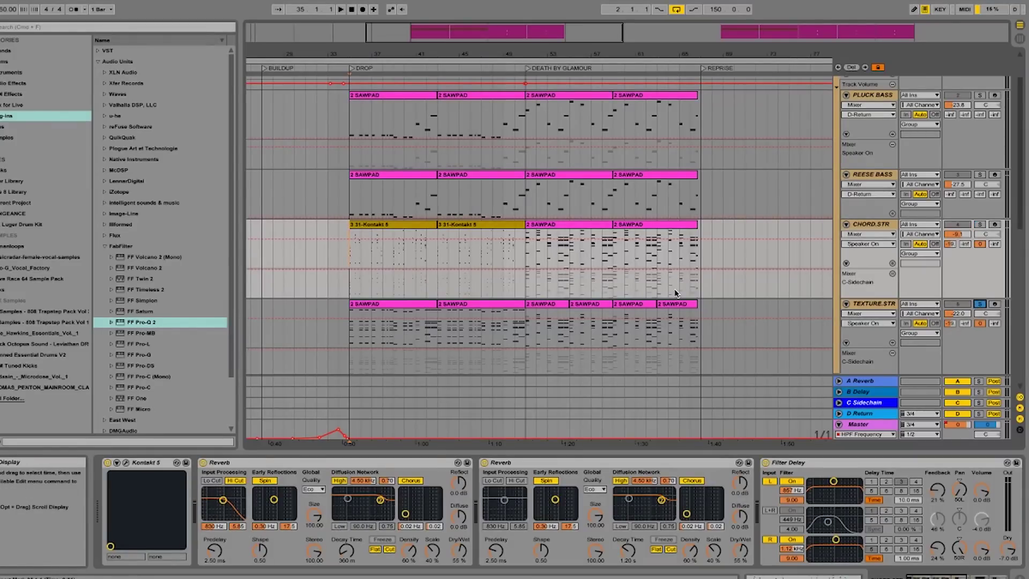
key(space)
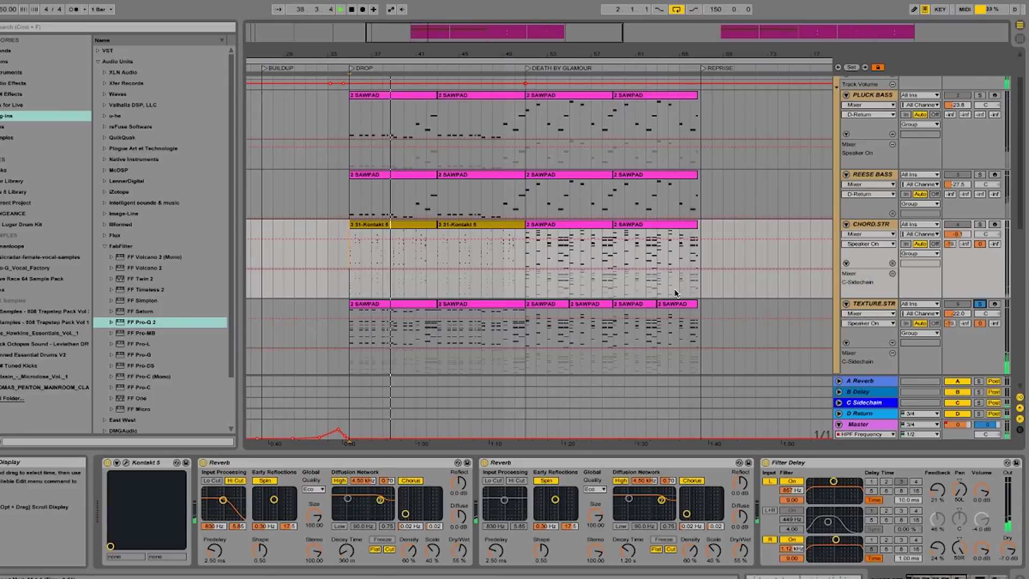
key(space)
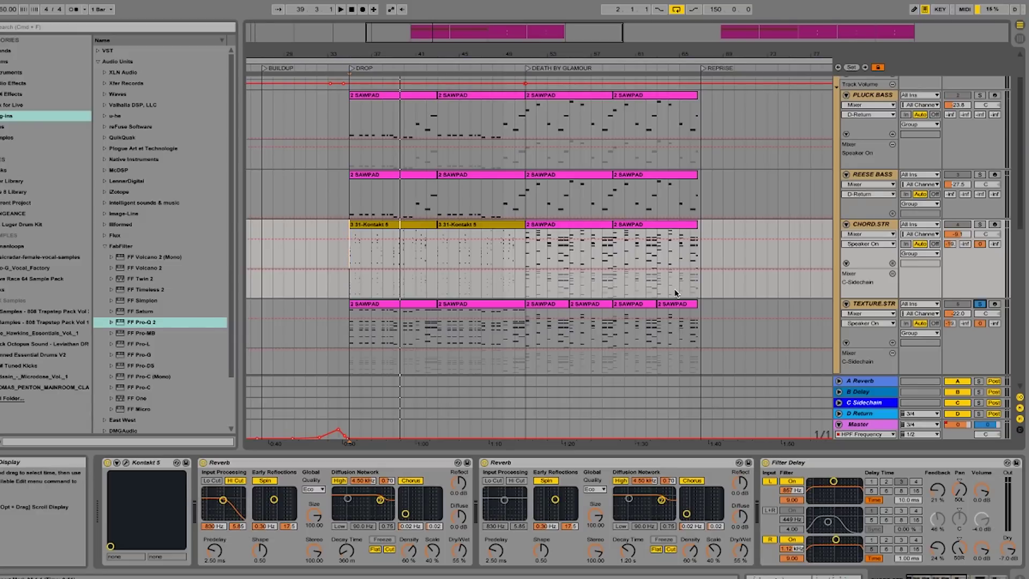
- Switch the solo to the TEXTURE track and play it from the start of the DROP section
scroll(675, 294, down, 3)
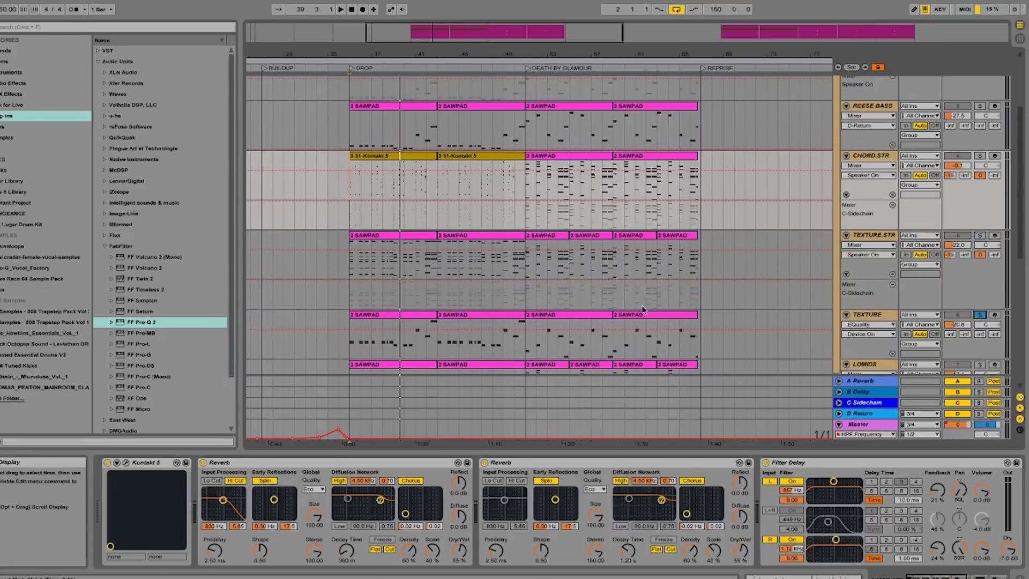
click(349, 354)
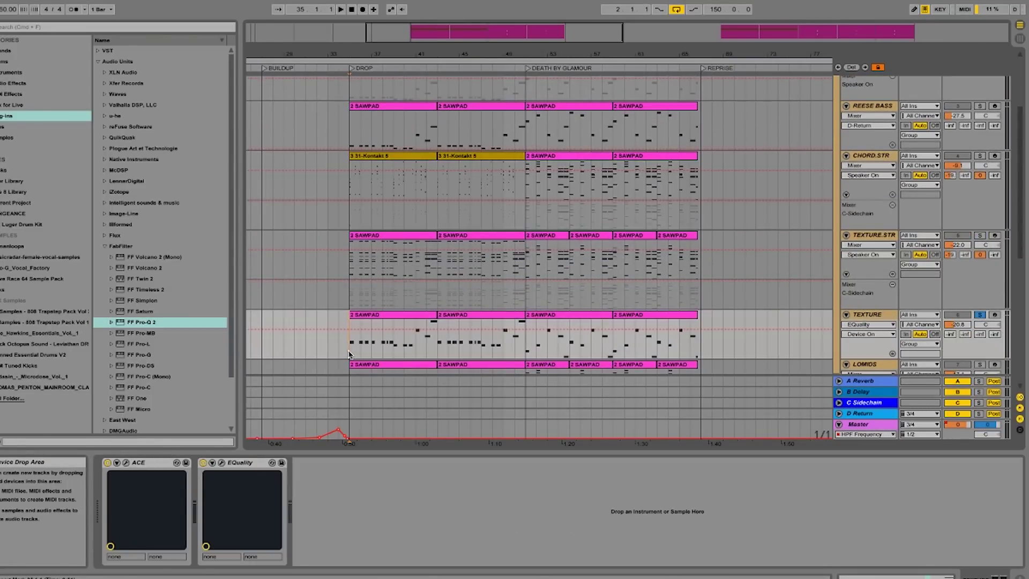
key(space)
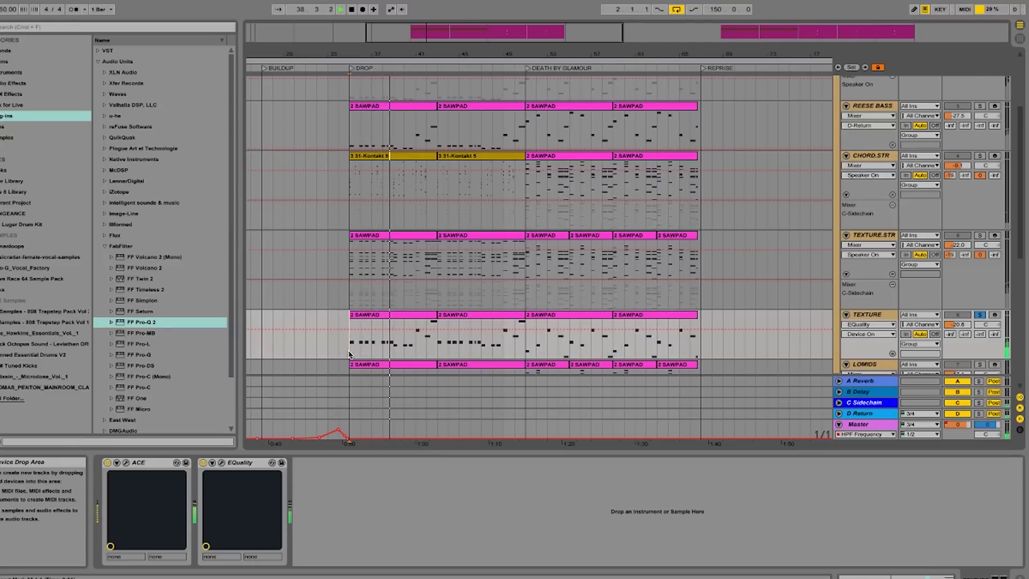
key(space)
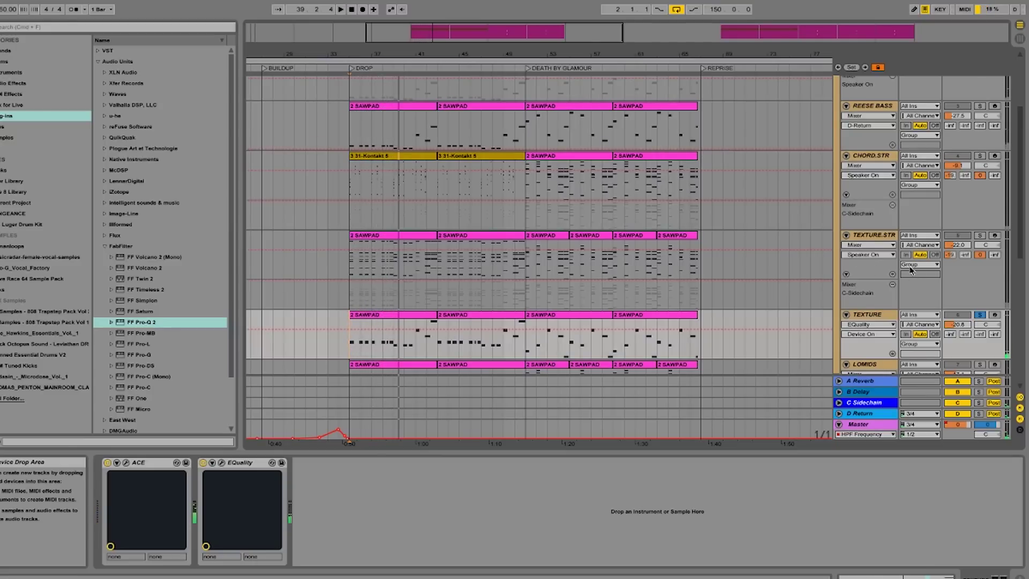
- Add REESE BASS and PLUCK BASS to the soloed TEXTURE track and play the three layers together from the start of the DROP section
scroll(910, 270, up, 5)
click(980, 198)
click(980, 118)
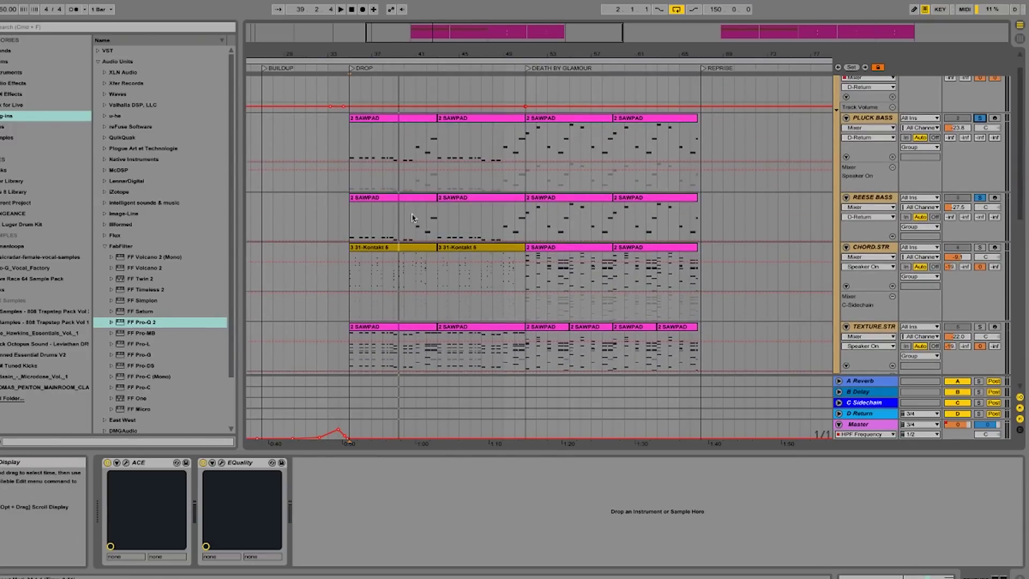
click(349, 232)
key(space)
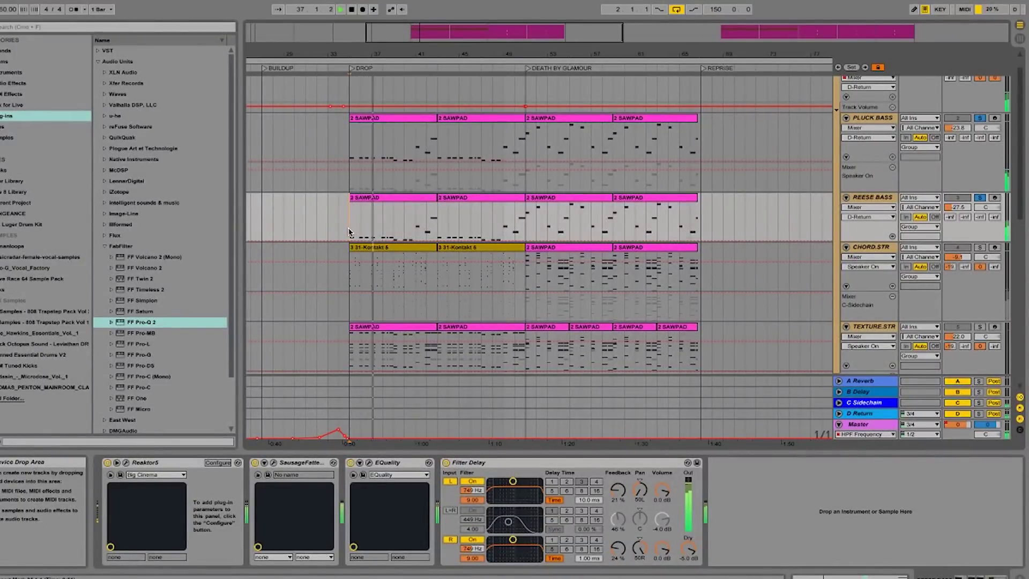
- Solo only the CHORD.STR track and play it from the start of the DROP section
scroll(341, 248, down, 3)
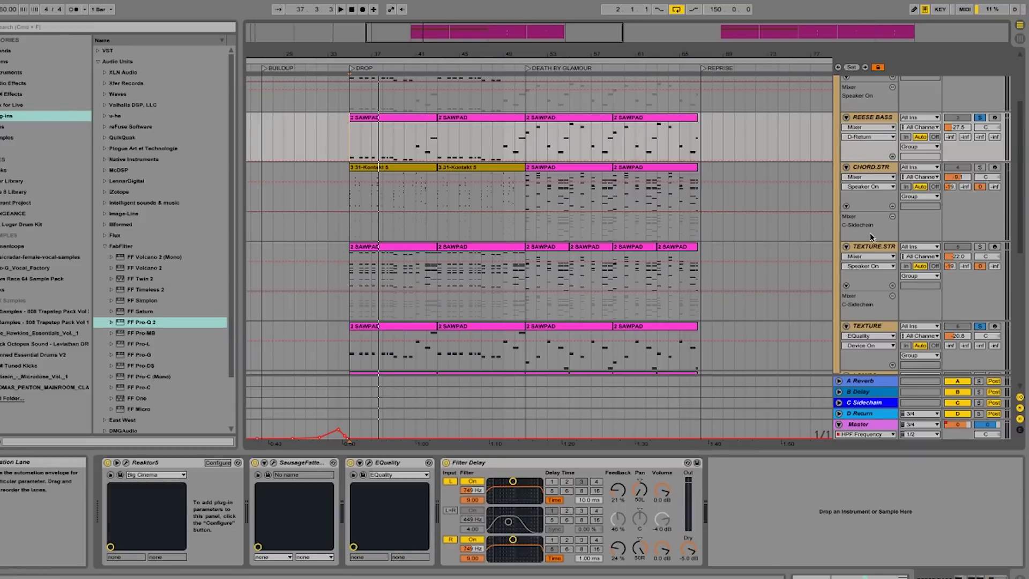
scroll(871, 237, up, 1)
click(869, 191)
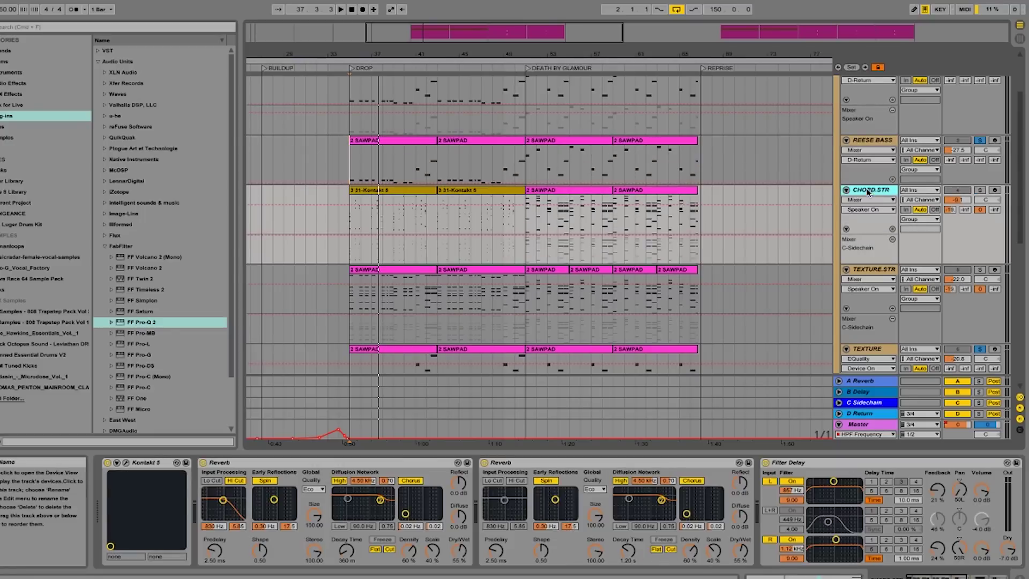
click(979, 190)
click(349, 231)
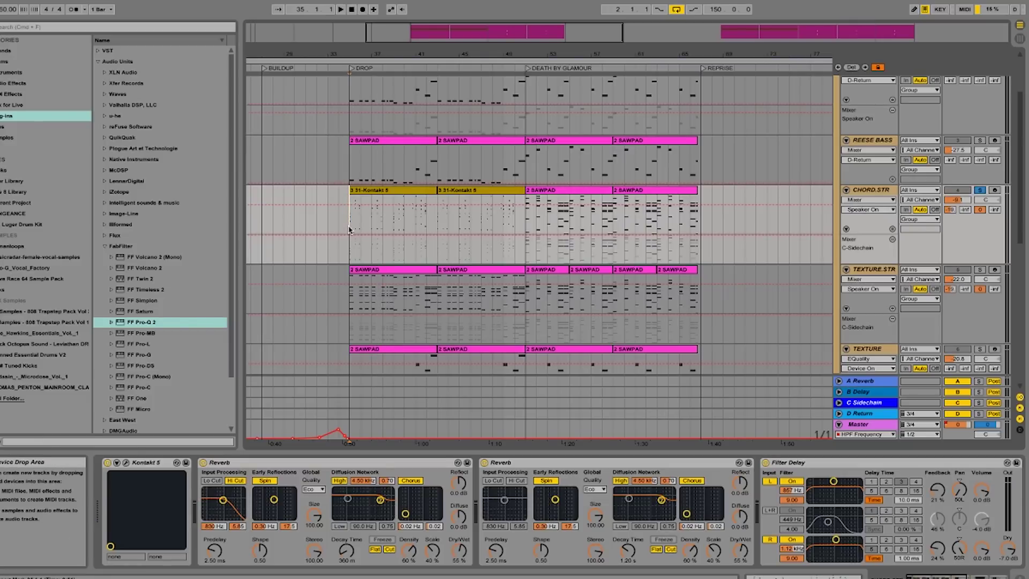
key(space)
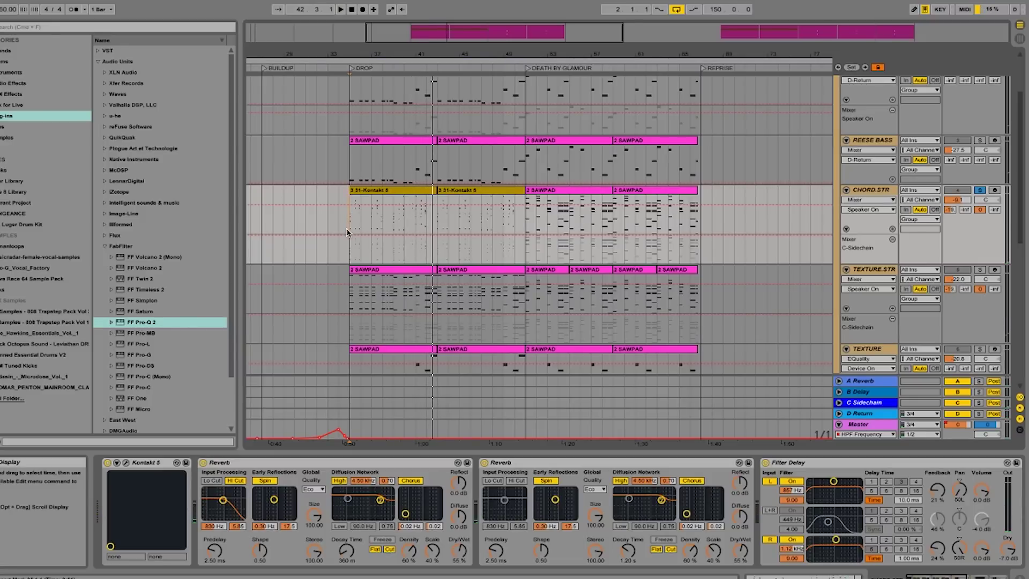
- Clear the CHORD.STR solo, solo the whole 1 Group and play it from the start of the DROP section
click(980, 190)
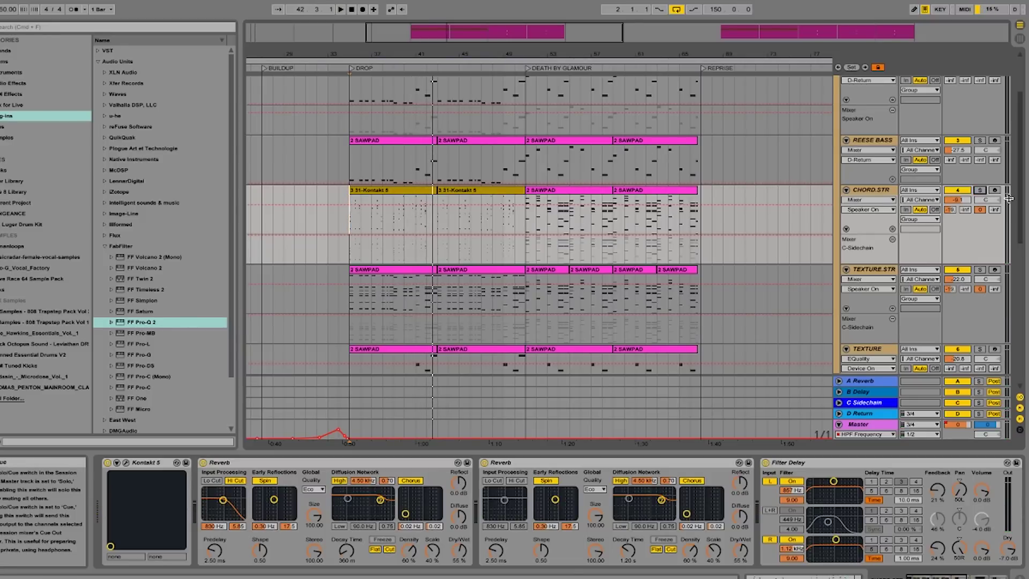
scroll(1019, 209, up, 3)
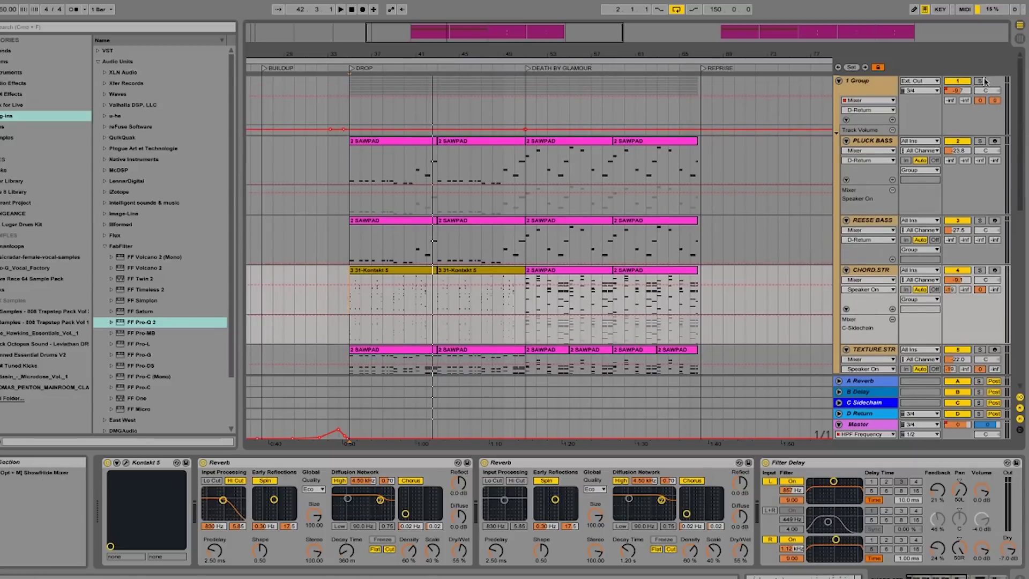
click(349, 124)
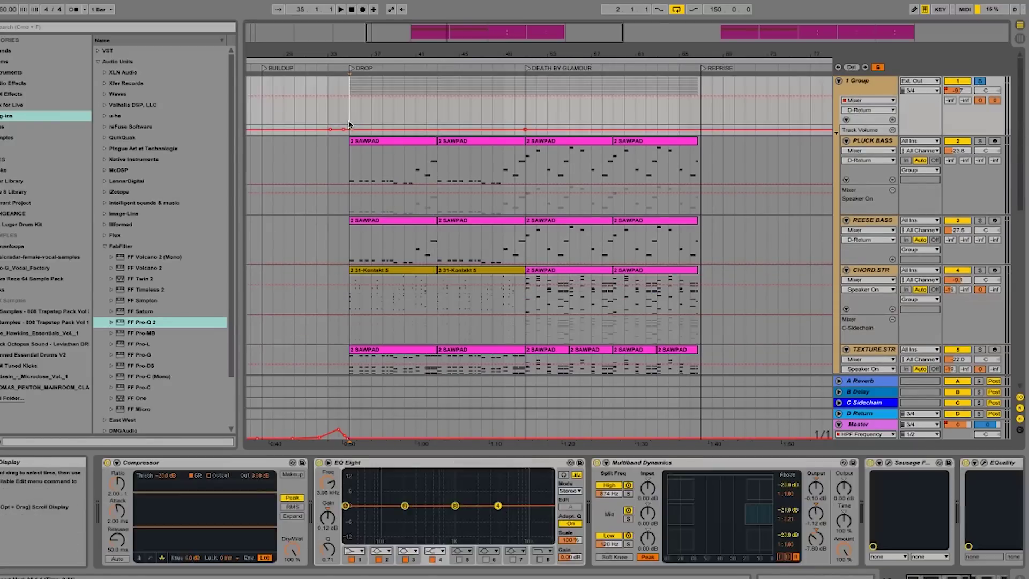
key(space)
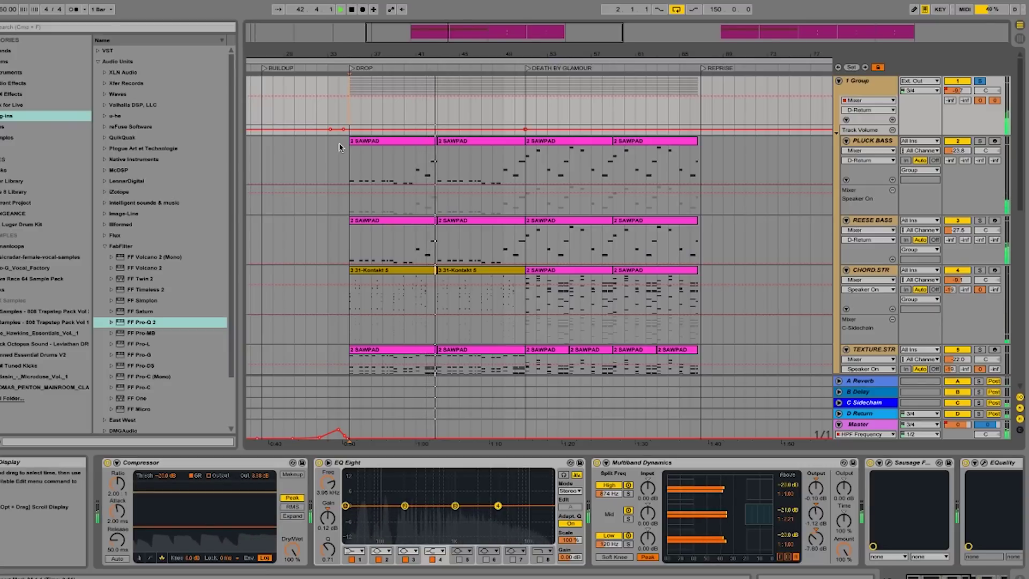
key(space)
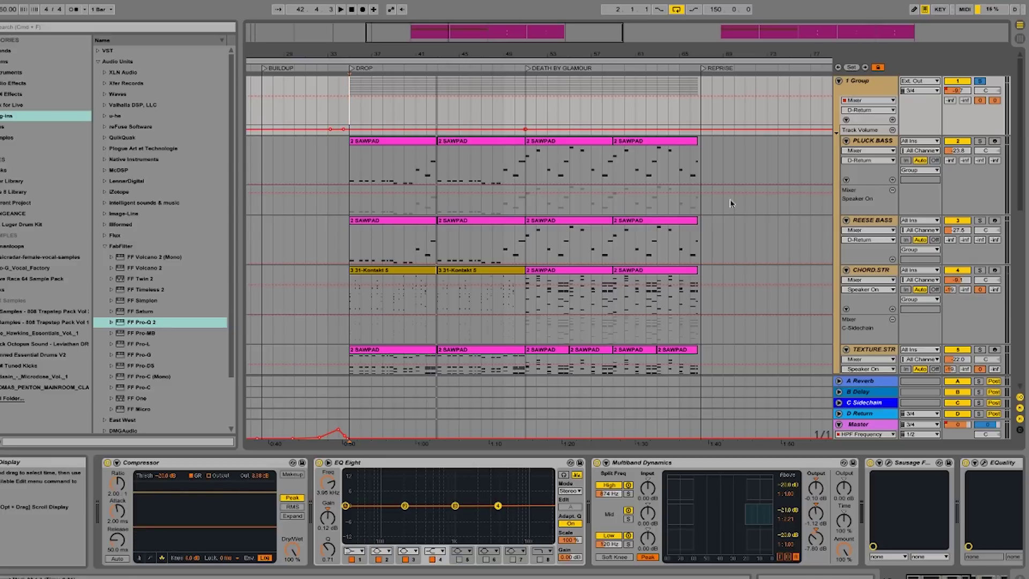
- Examine the 1 Group effect chain from the Compressor through to the last EQuality device
click(203, 464)
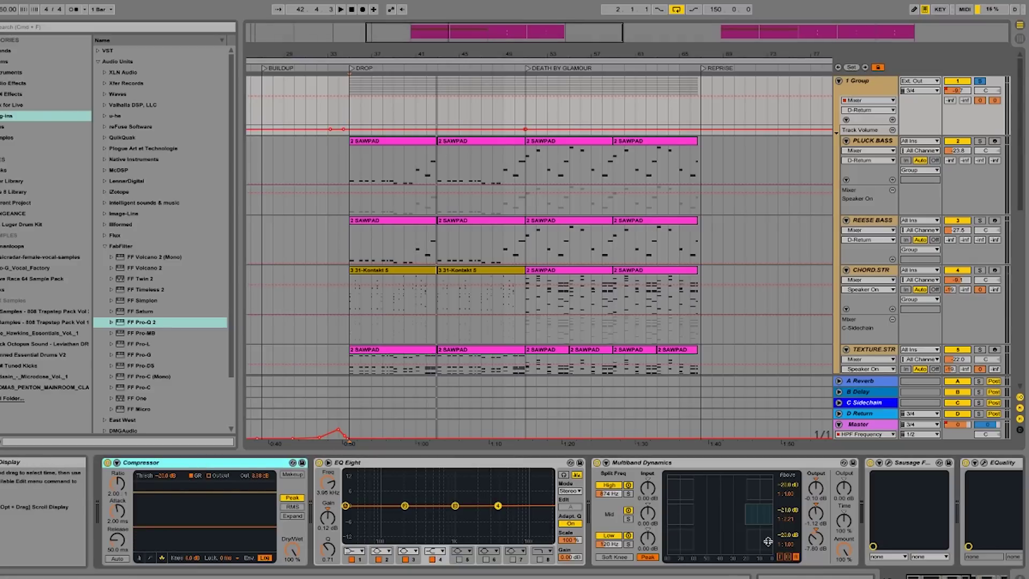
scroll(945, 577, right, 6)
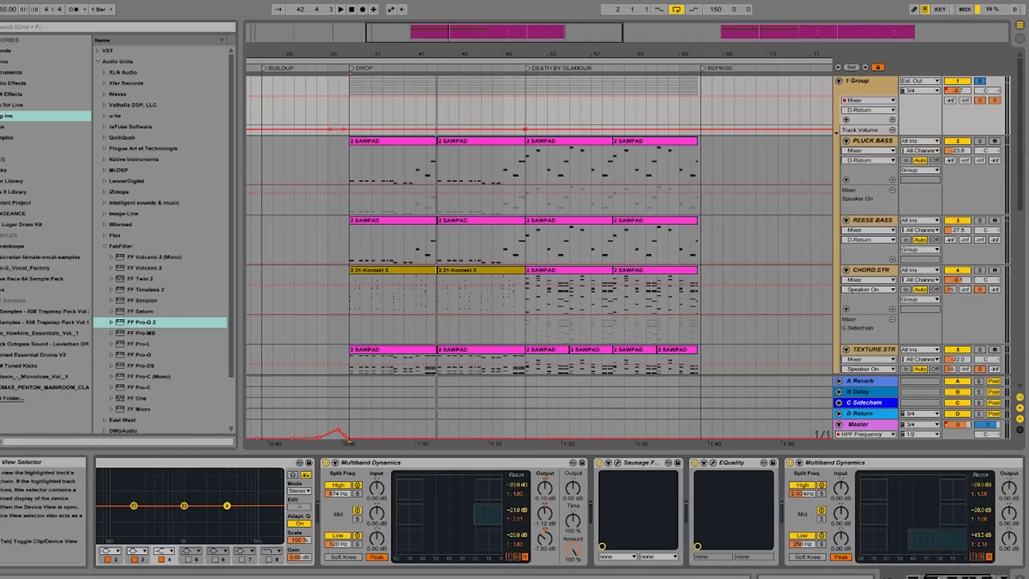
scroll(945, 577, right, 3)
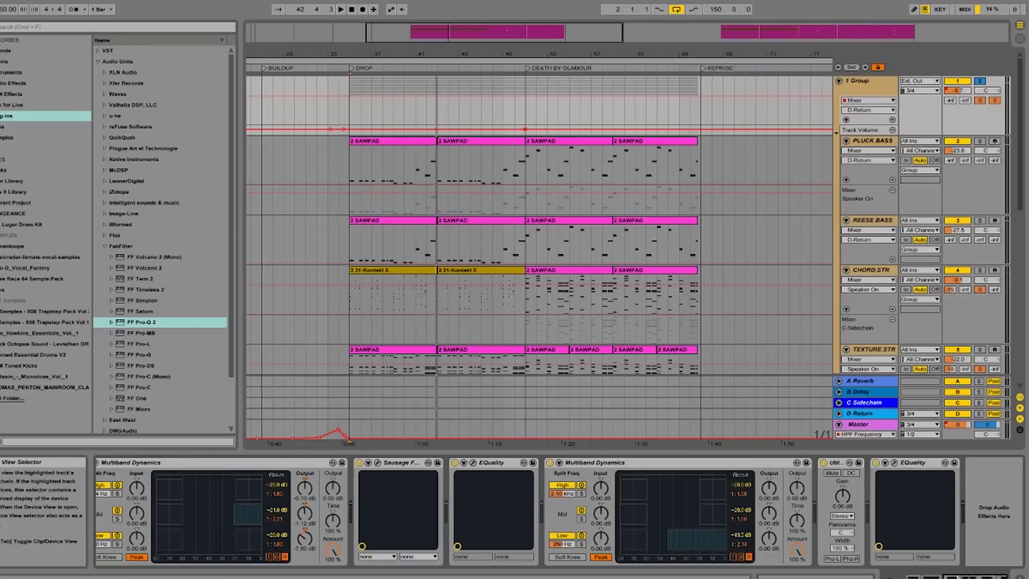